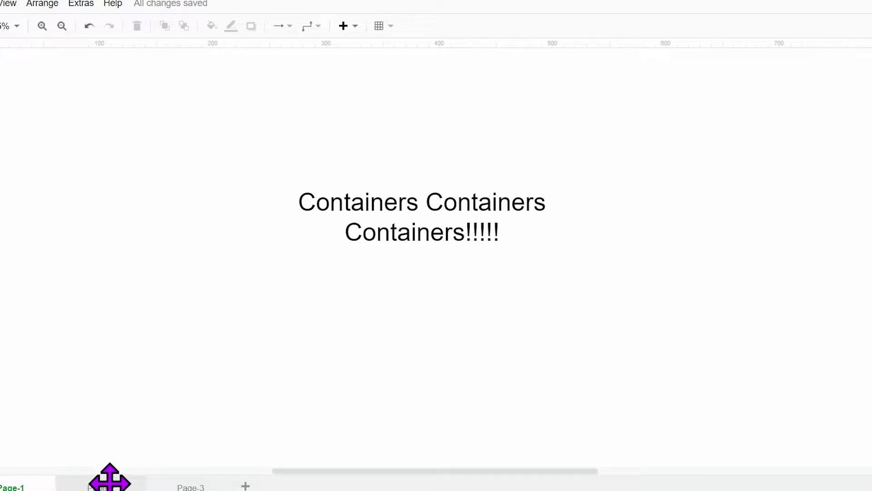
Show Page-2 with the Virtual Machine diagram of App and OS Components
click(109, 483)
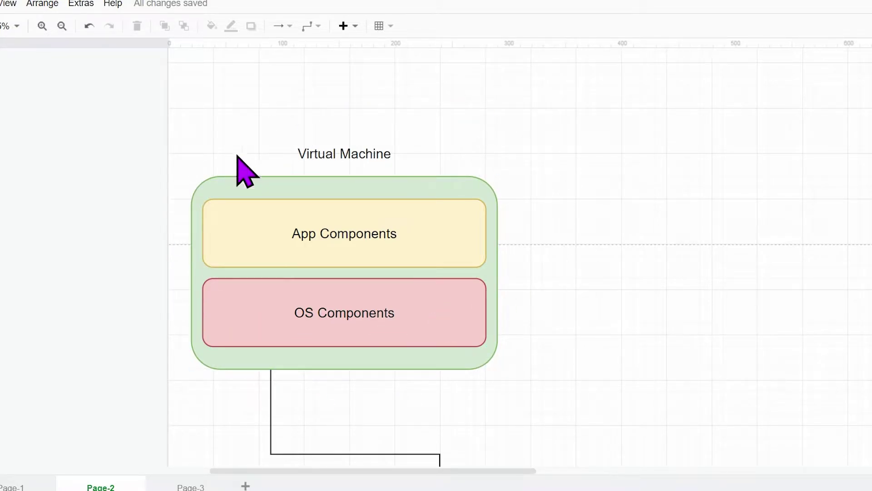
Select the OS Components and App Components boxes in the Virtual Machine group
click(412, 329)
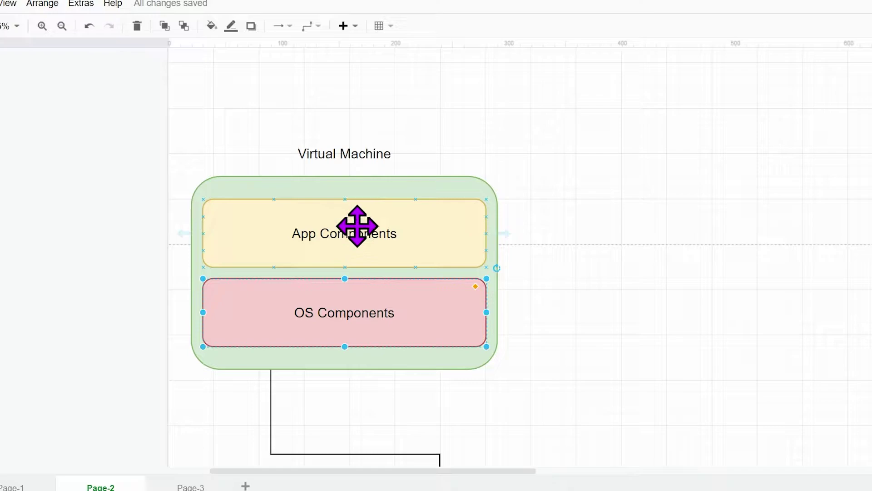
click(358, 245)
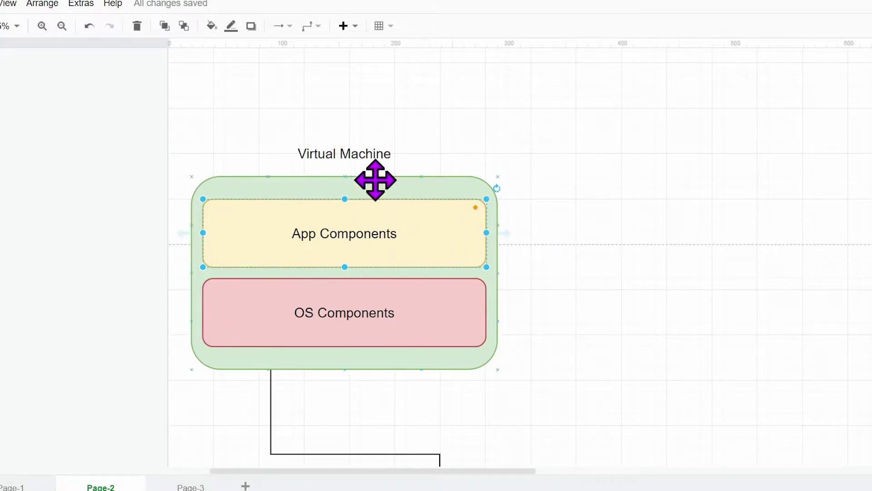
click(364, 309)
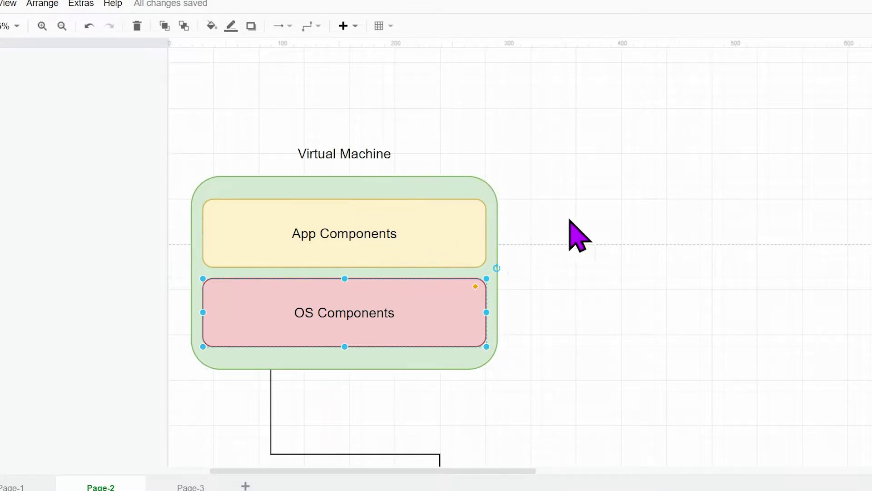
Zoom out over both Page-2 diagrams, then show Page-3's Container diagram
scroll(570, 223, down, 4)
scroll(455, 346, down, 1)
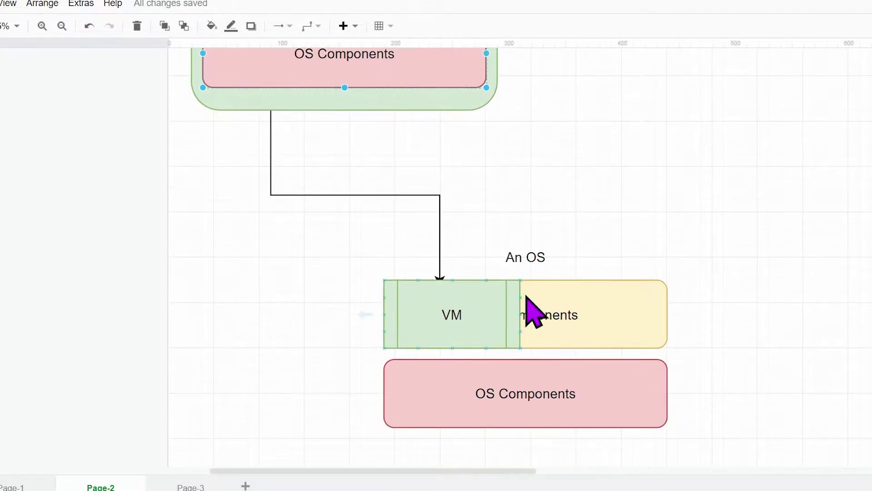
scroll(503, 269, down, 1)
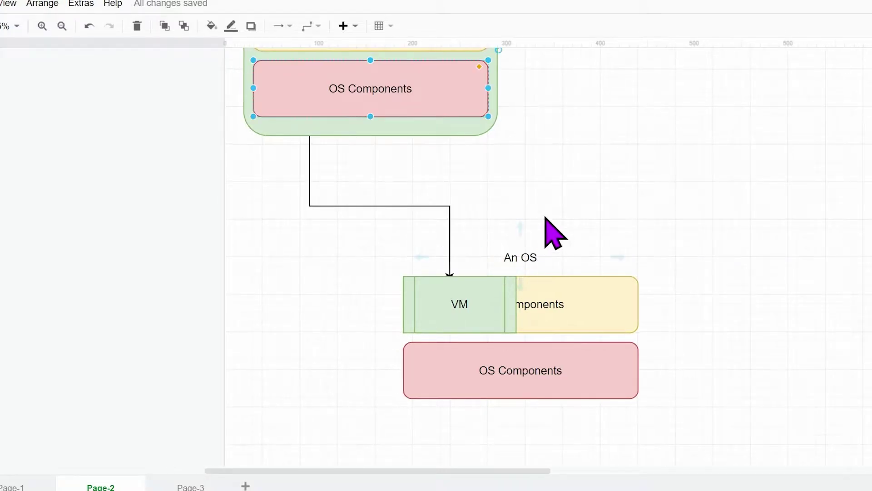
scroll(568, 219, down, 1)
scroll(614, 204, up, 1)
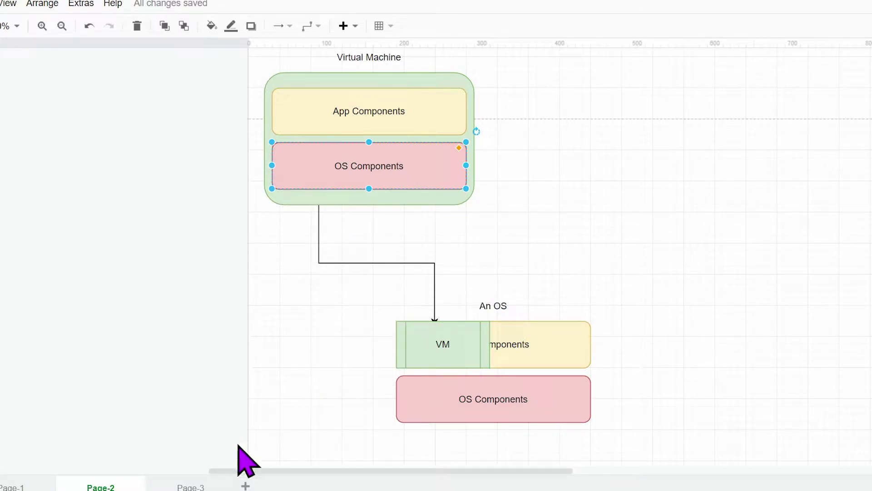
click(204, 481)
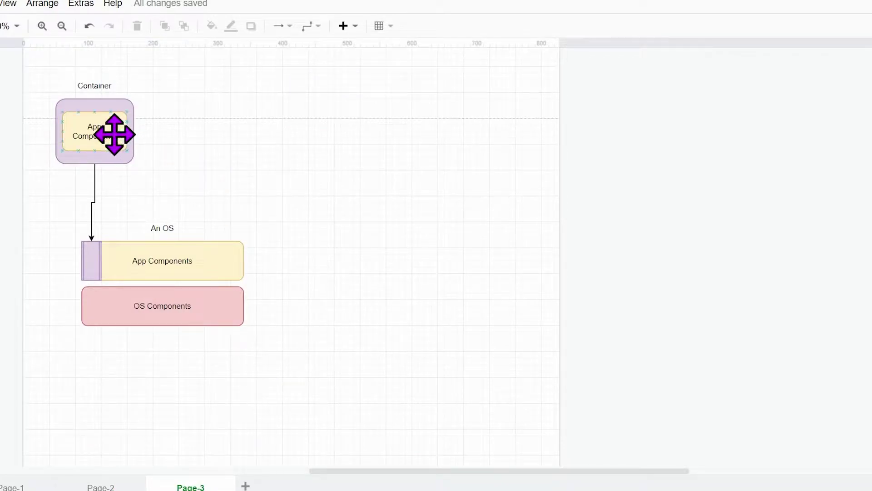
Enlarge the Container shape, select its App Components, then bring up the Windows 10 VM window
scroll(96, 136, up, 2)
drag(277, 209, 354, 261)
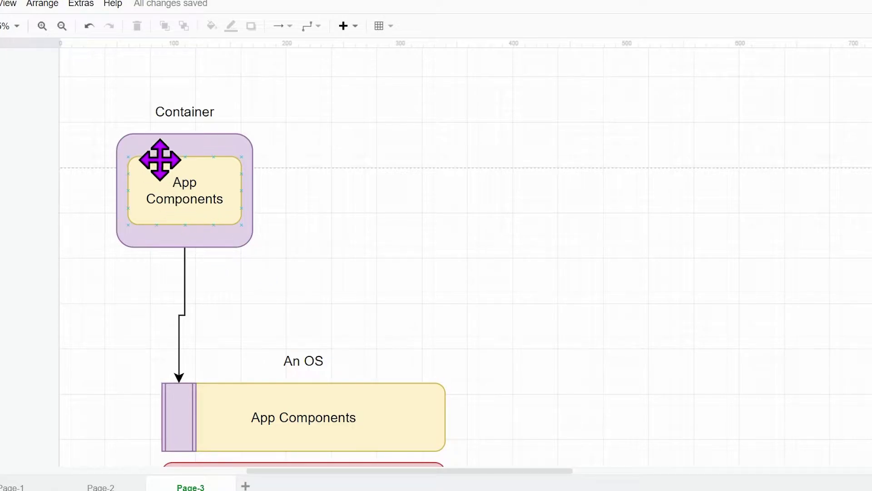
click(185, 172)
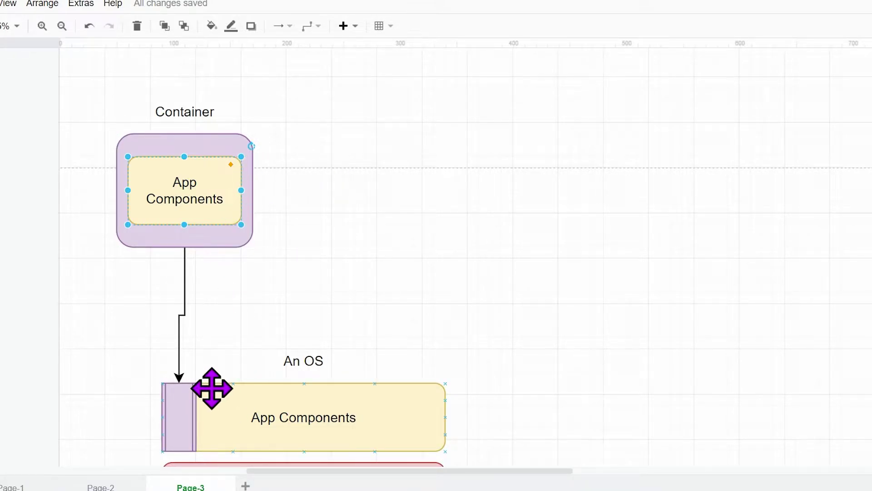
scroll(210, 384, down, 3)
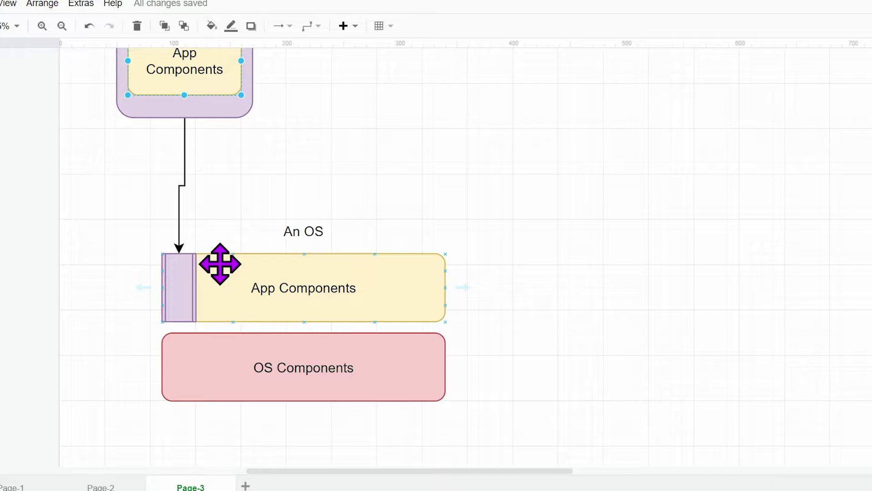
scroll(257, 254, up, 3)
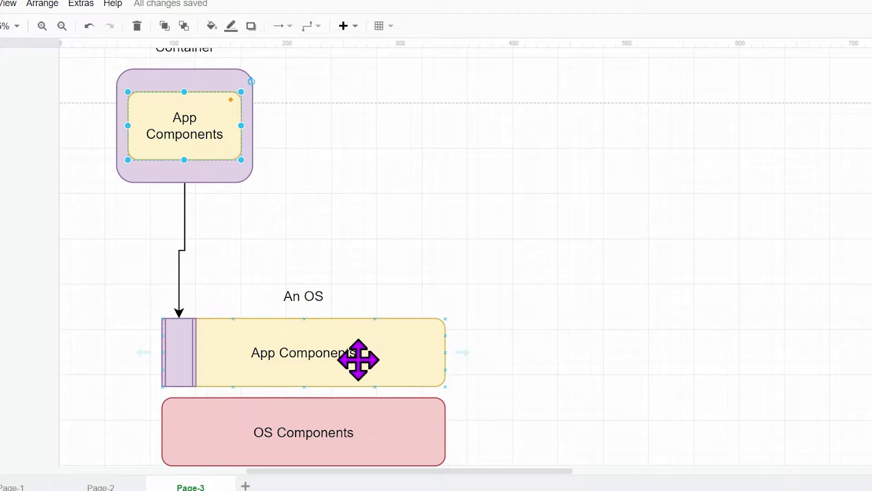
scroll(224, 324, up, 2)
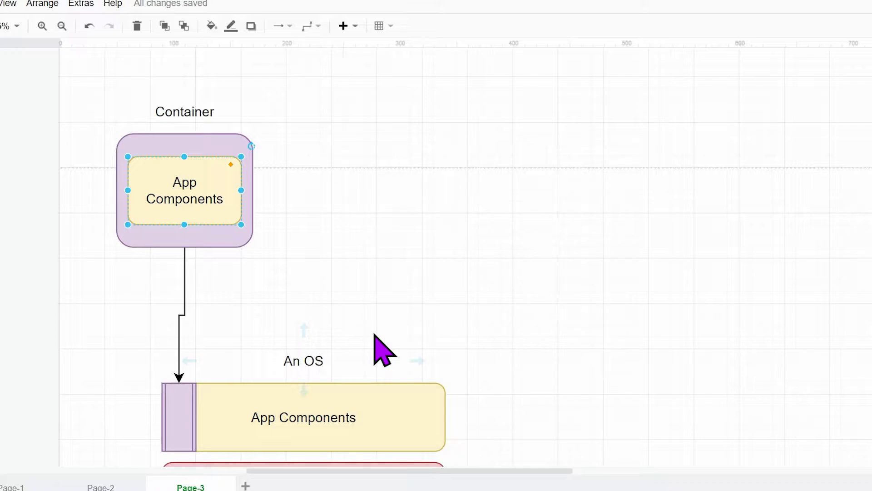
key(alt+Tab)
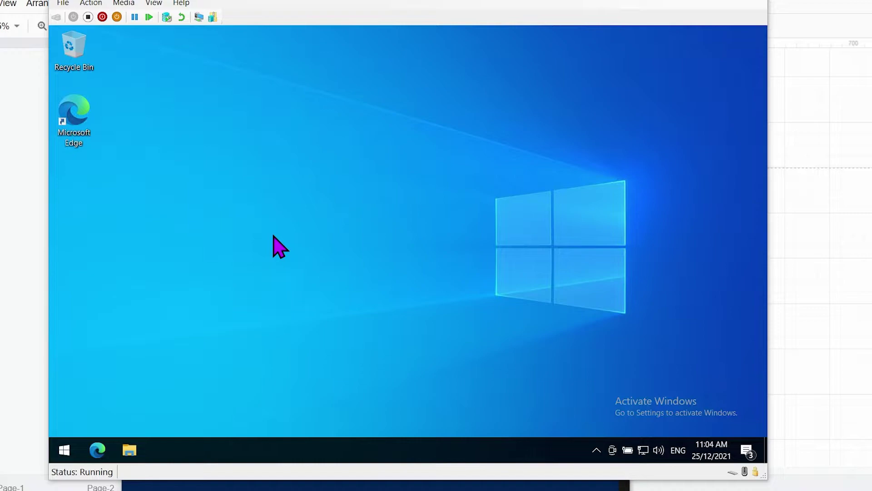
Give the Windows 10 virtual machine window input focus
click(287, 236)
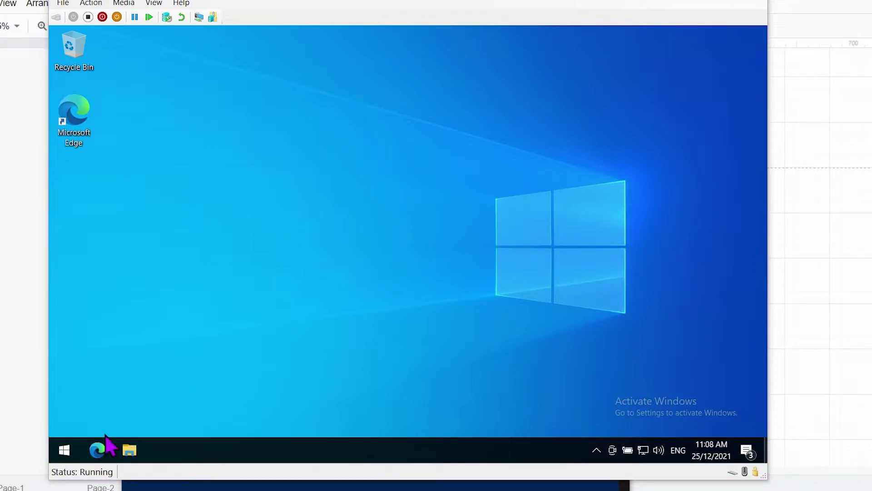
Run winver from the Run dialog to show the About Windows version
click(64, 450)
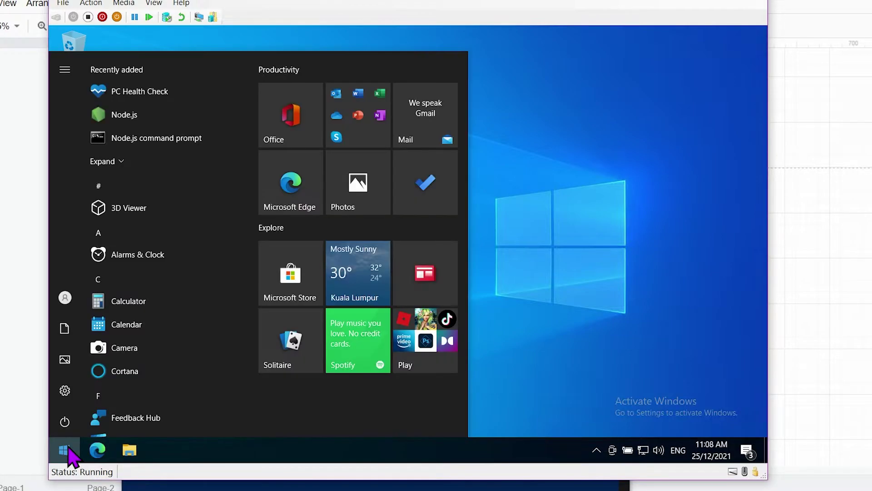
key(super+r)
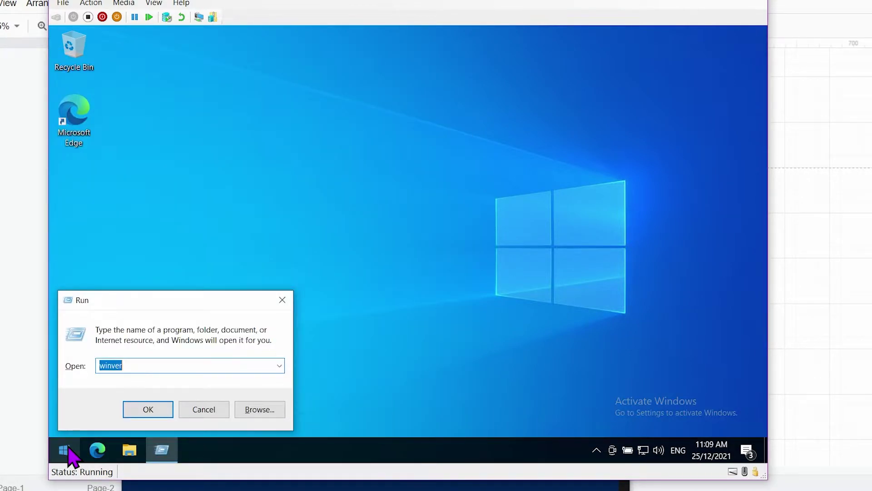
key(Return)
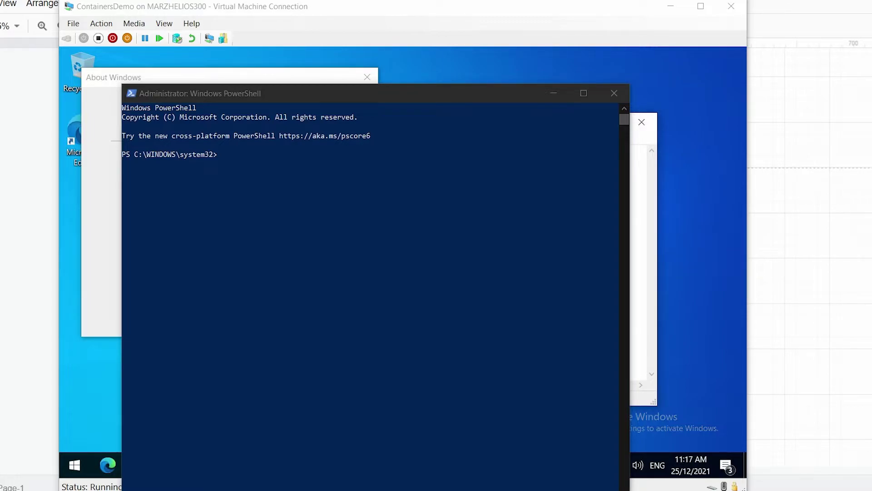
Run Get-VMProcessor -VMName ContainersDemo | fl * in the admin PowerShell, fixing typos
click(350, 285)
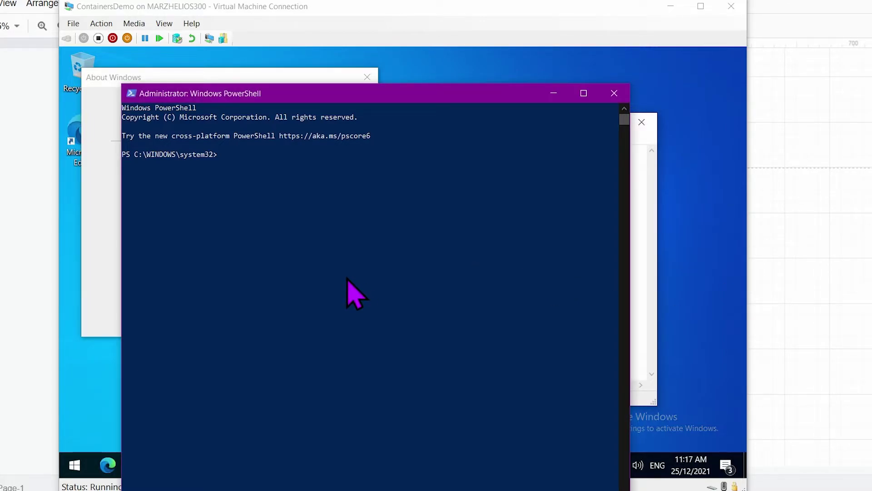
right_click(347, 279)
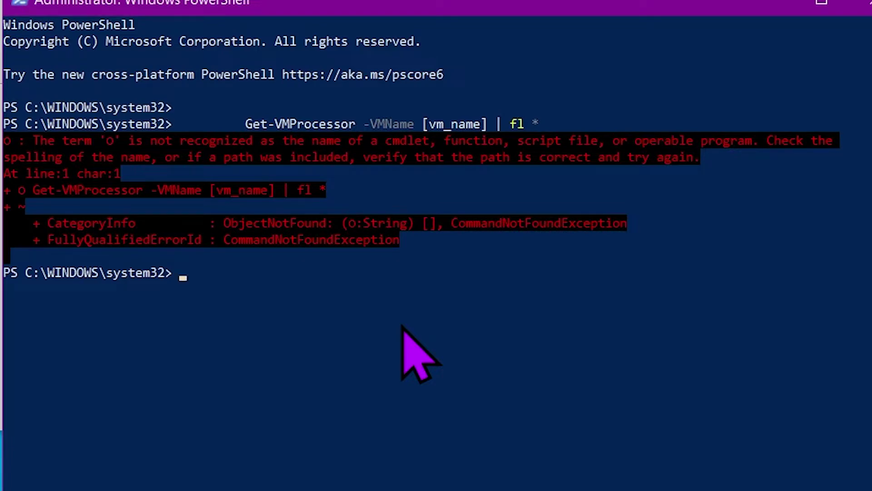
text(Get-VMNPro)
key(Tab)
text(-VMNAme)
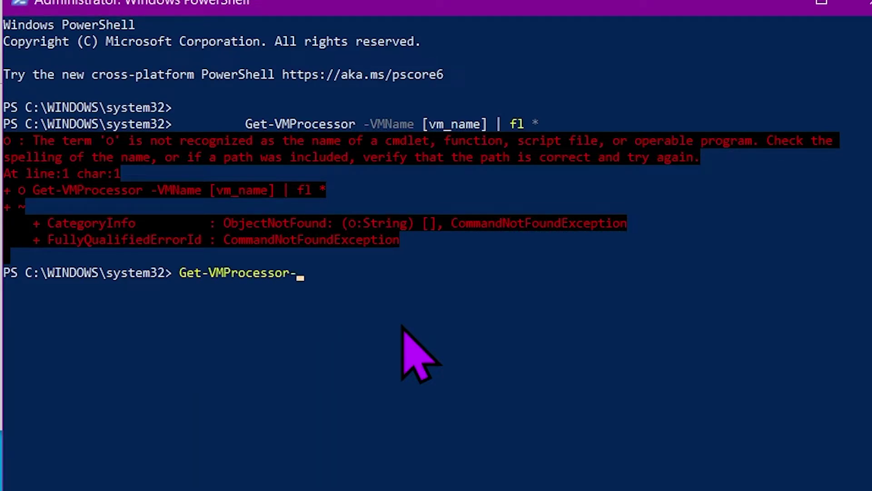
key(BackSpace)
key(BackSpace)
key(BackSpace)
text(ame Co)
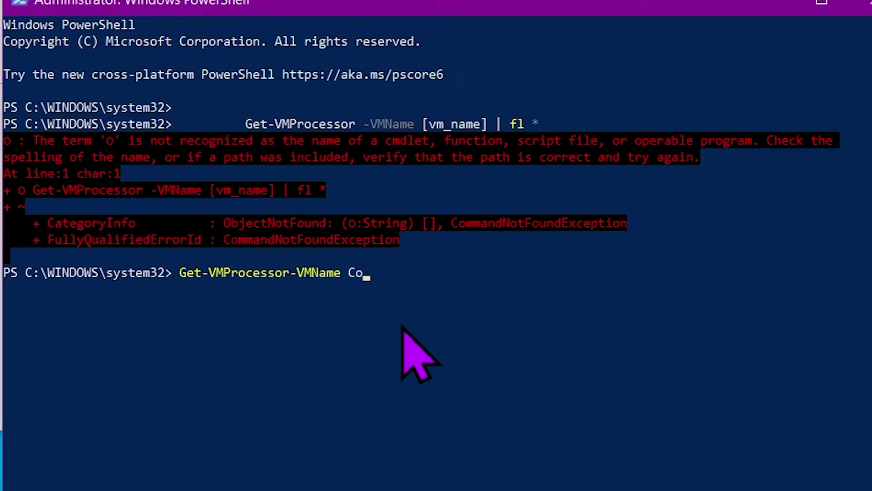
text(ntainersDemo)
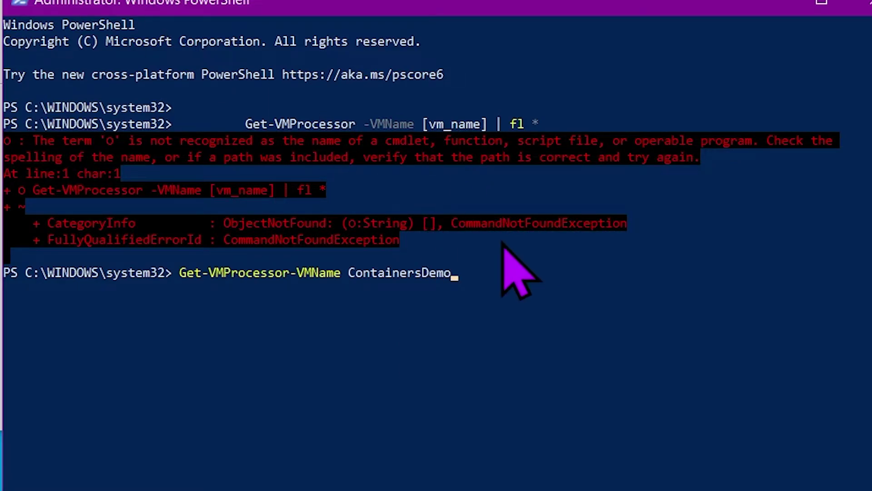
click(522, 305)
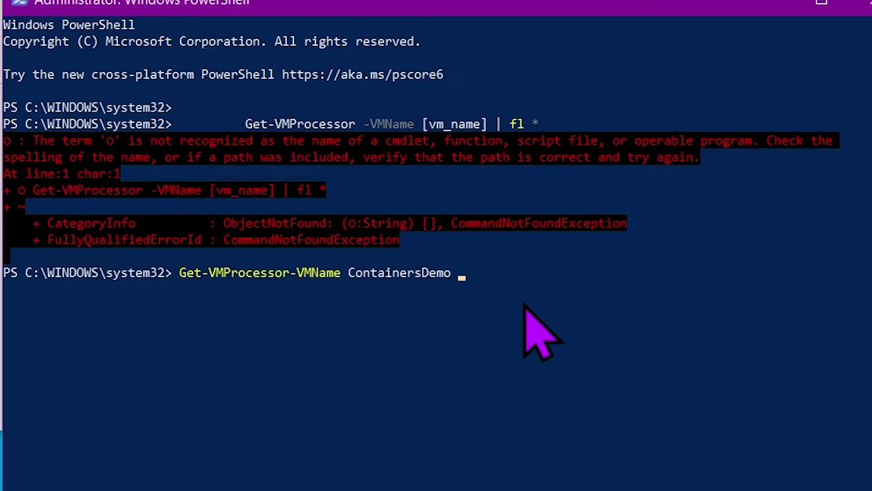
text(| fl *)
key(Return)
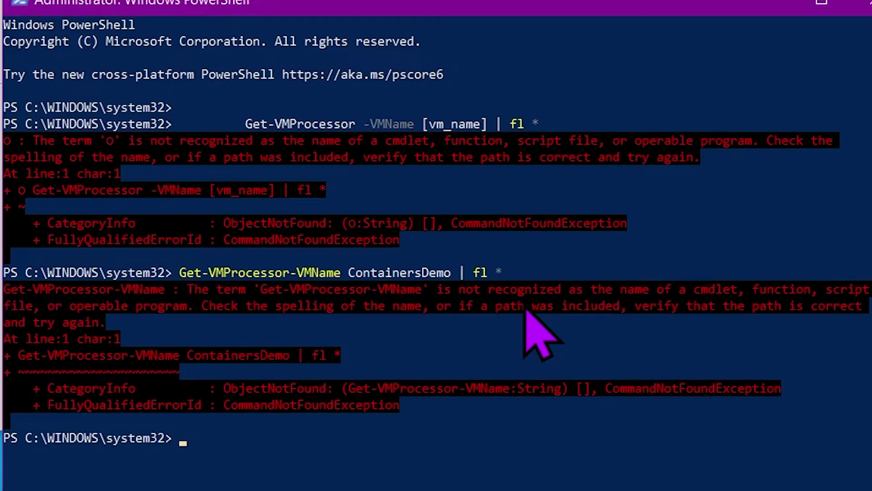
key(Up)
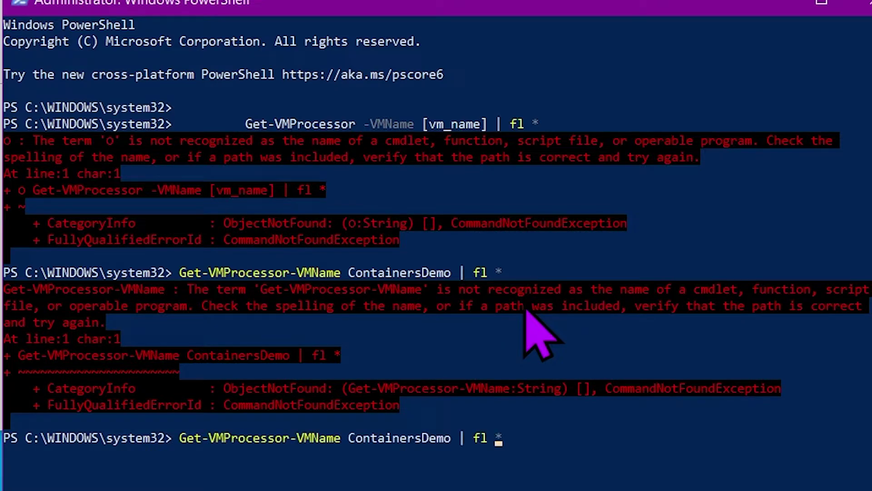
key(Left)
key(Left)
key(Left)
key(Left)
key(Left)
key(Left)
key(Left)
key(Left)
key(Left)
key(Left)
key(Left)
key(Left)
key(Left)
key(Left)
key(Left)
key(Left)
key(Left)
key(Left)
key(Left)
key(Left)
key(Left)
key(Left)
key(Left)
key(Left)
key(Left)
key(Left)
key(Left)
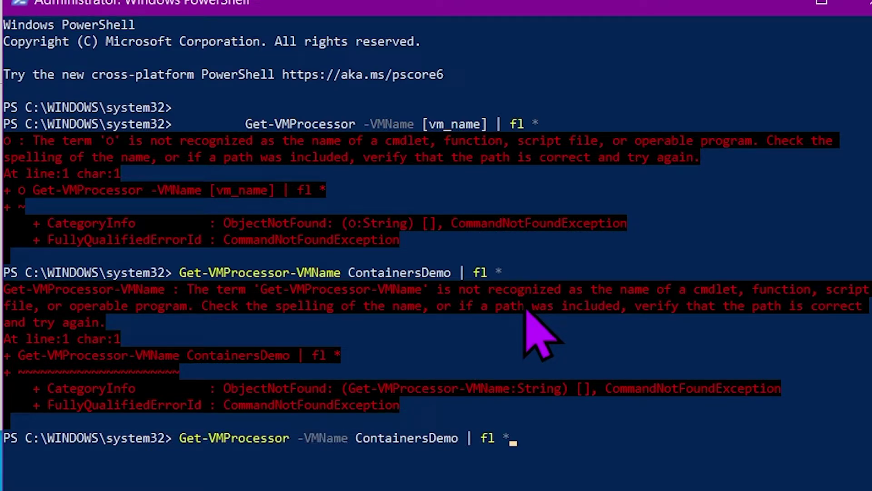
key(Return)
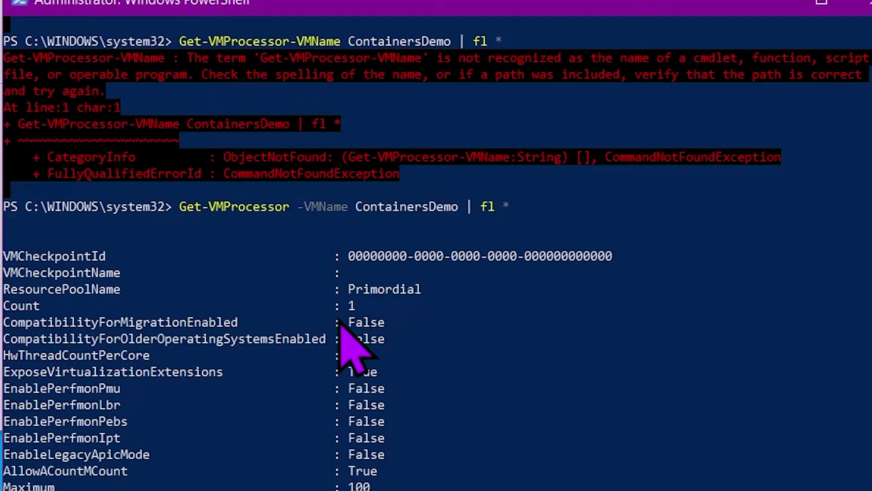
Highlight the ExposeVirtualizationExtensions True line in the output, then clear the selection
drag(312, 10, 333, 0)
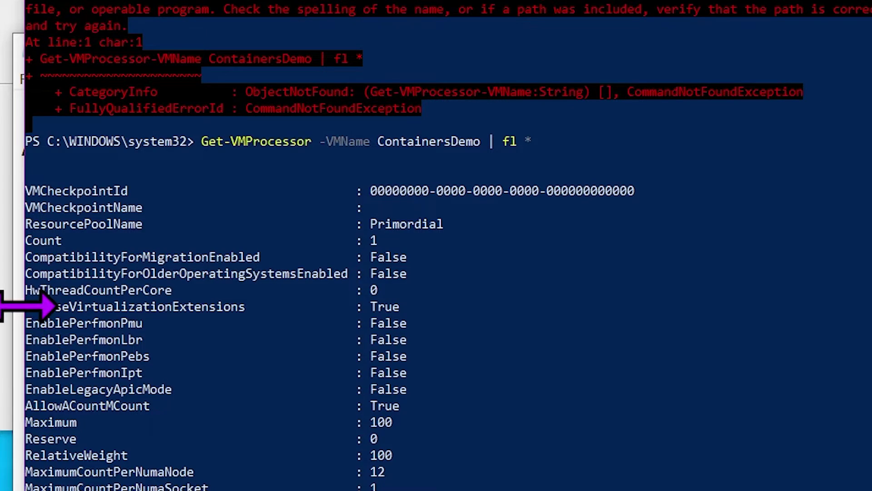
drag(35, 309, 407, 311)
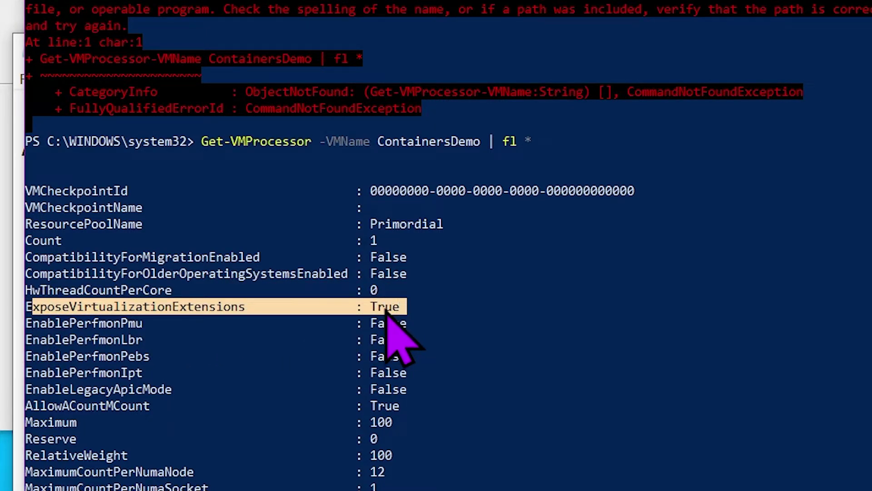
click(596, 344)
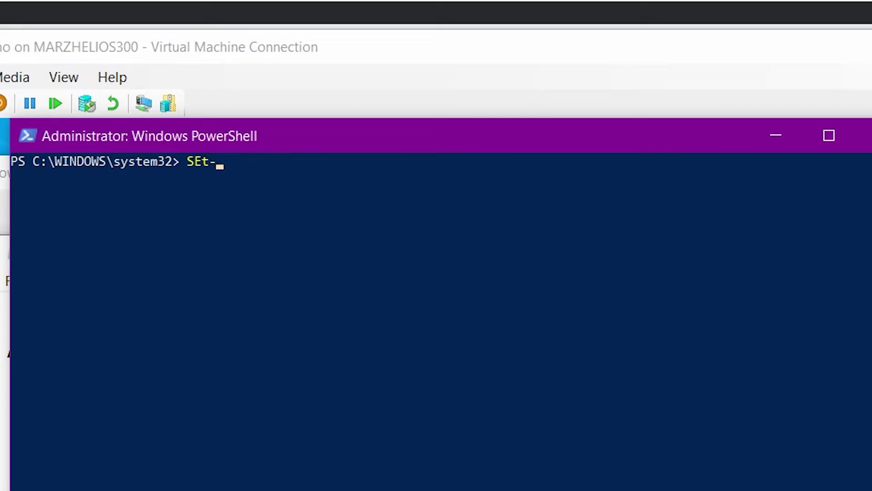
Enter and run Set-VMProcessor -VMName ContainersDemo -ExposeVirtualizationExtensions $true
key(BackSpace)
key(BackSpace)
key(BackSpace)
text(et-VMPr)
key(Tab)
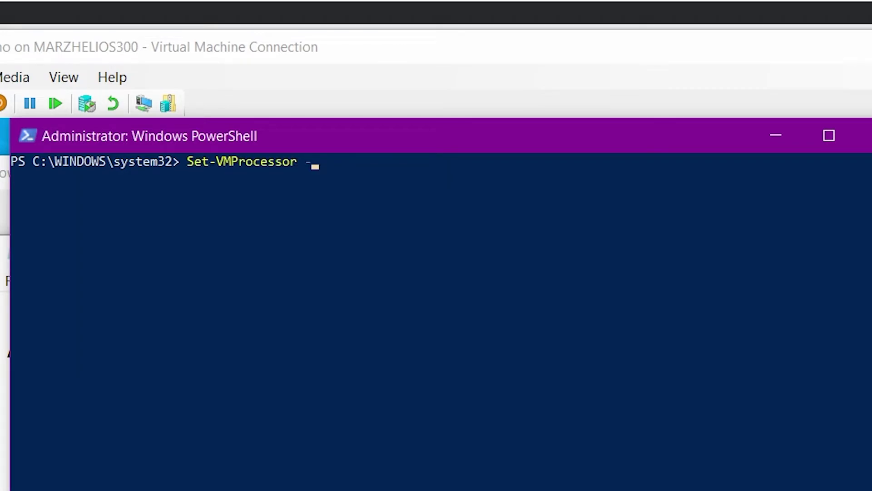
text(-WMNAme)
text(VMName )
text(Contle)
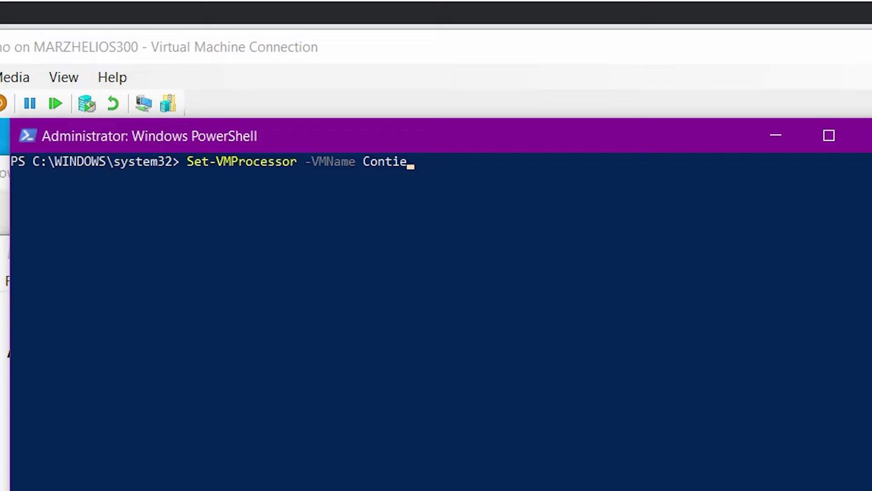
key(BackSpace)
key(BackSpace)
text(ainersDemo)
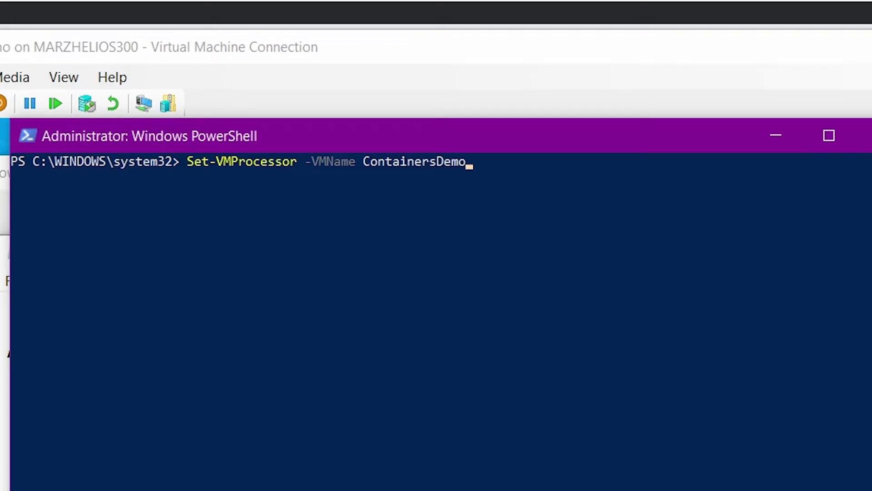
text( -ExposeVi)
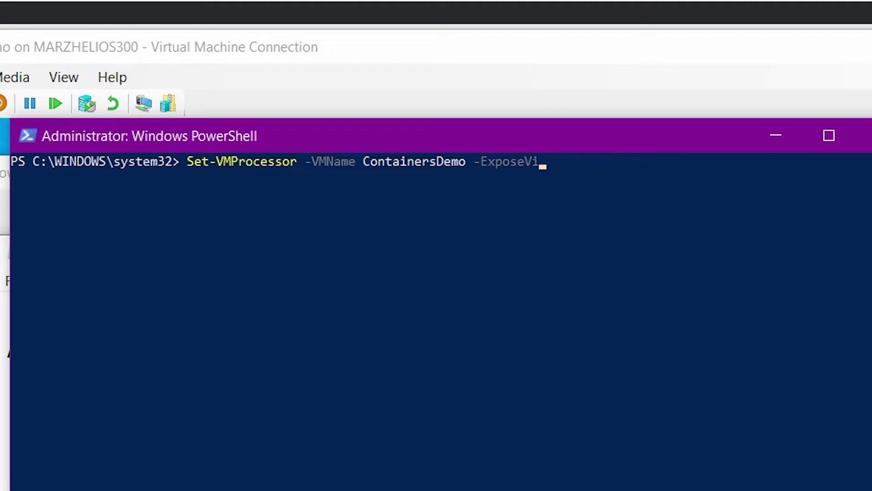
text(rtualizationExte)
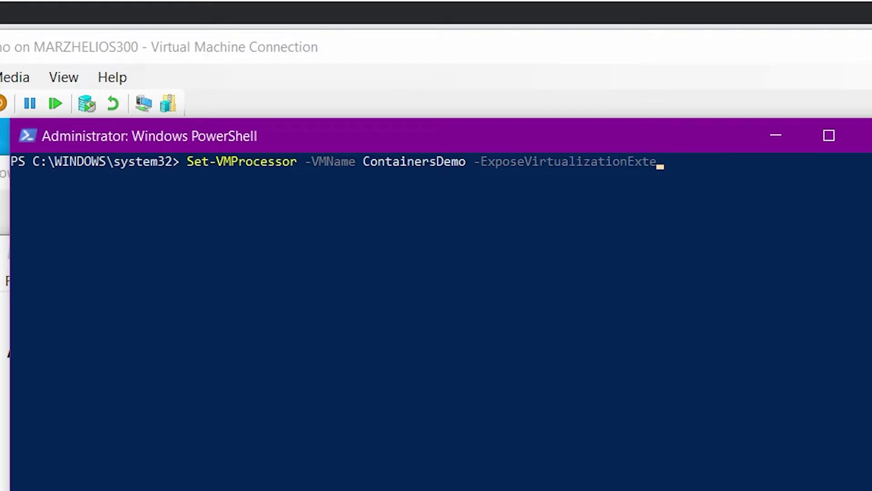
text(nsions $true)
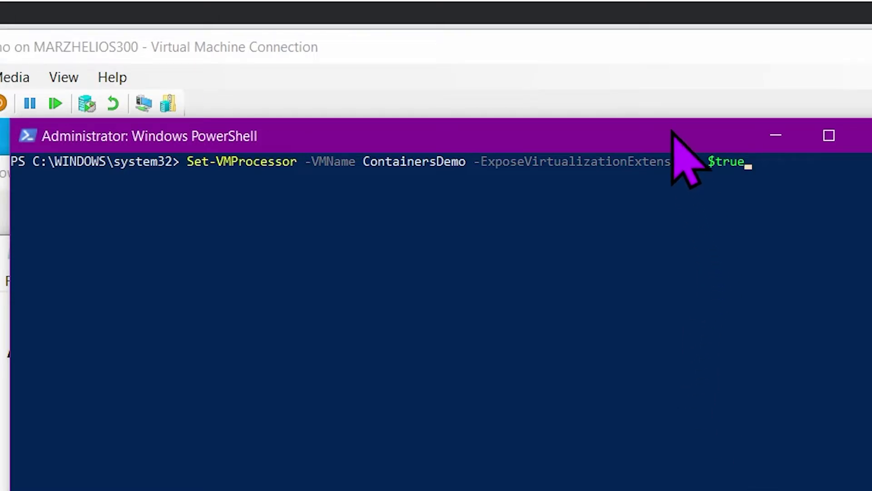
drag(670, 131, 671, 169)
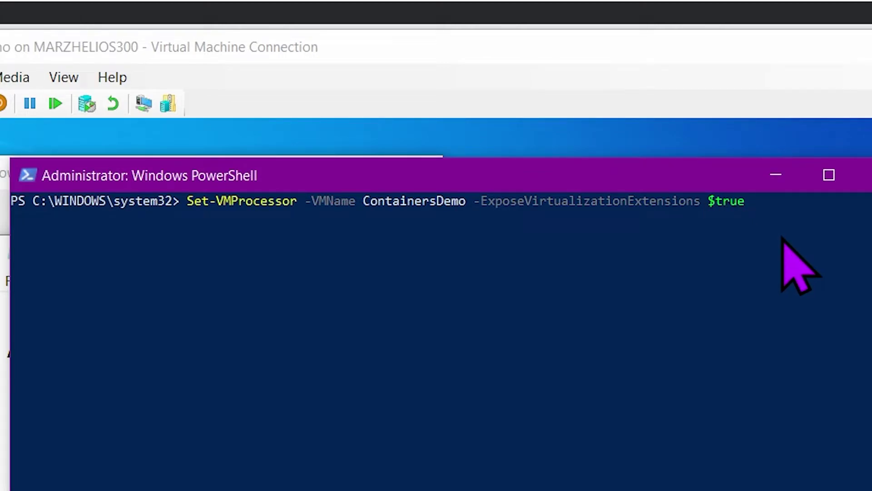
key(Return)
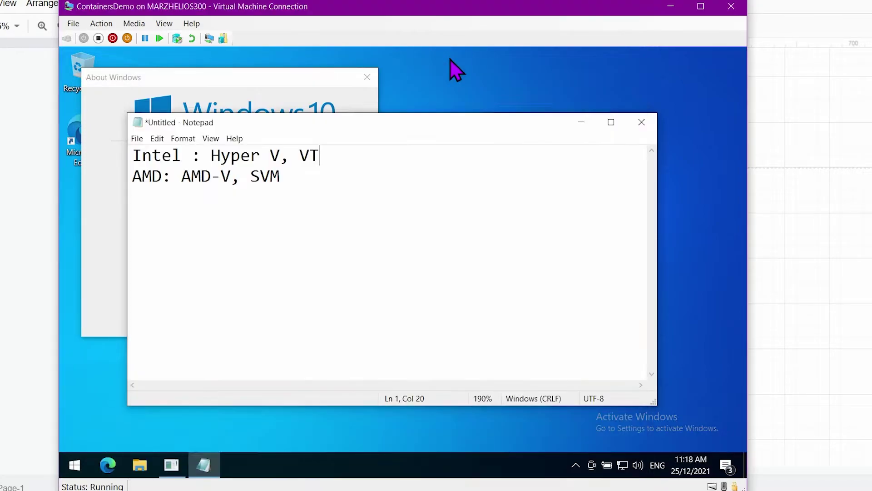
Close the Notepad note on the VM desktop
click(653, 123)
Discard the Notepad note and launch Windows PowerShell (Admin) via Win+X, approving UAC
click(423, 259)
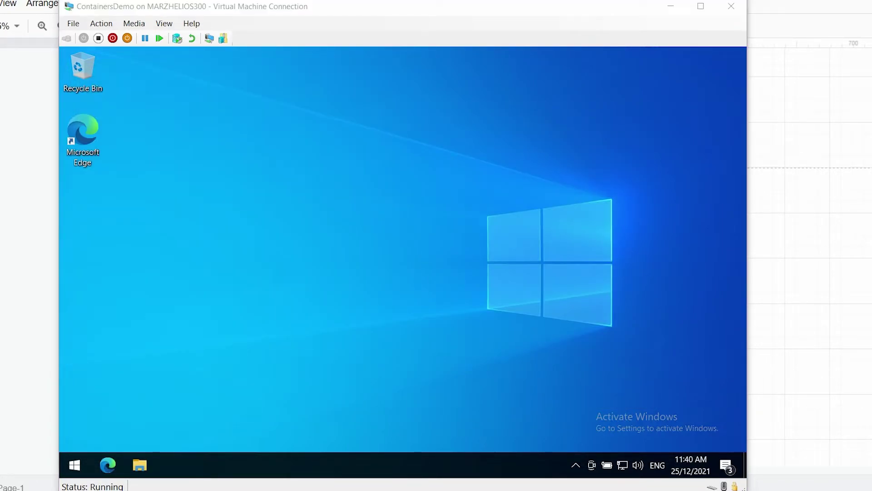
click(434, 180)
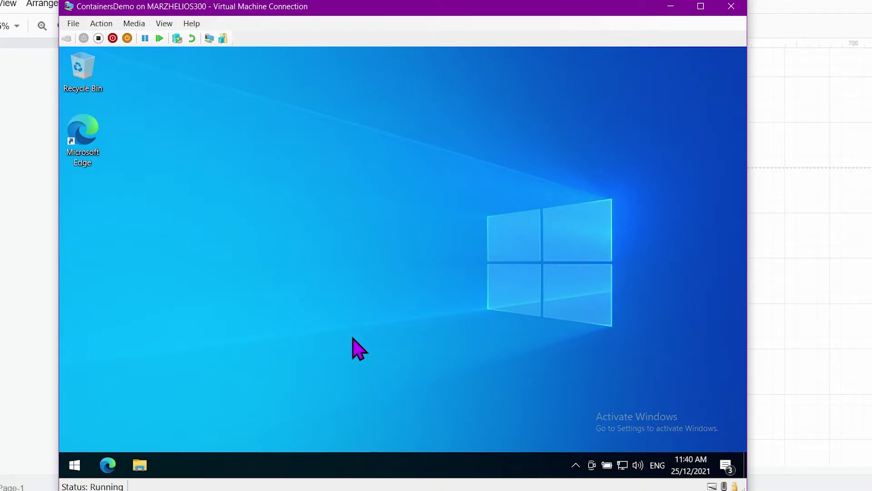
key(super+x)
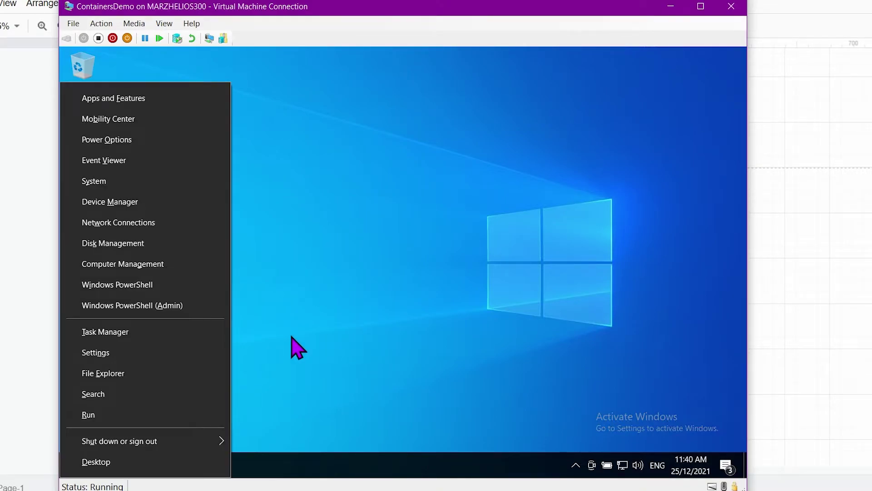
click(182, 308)
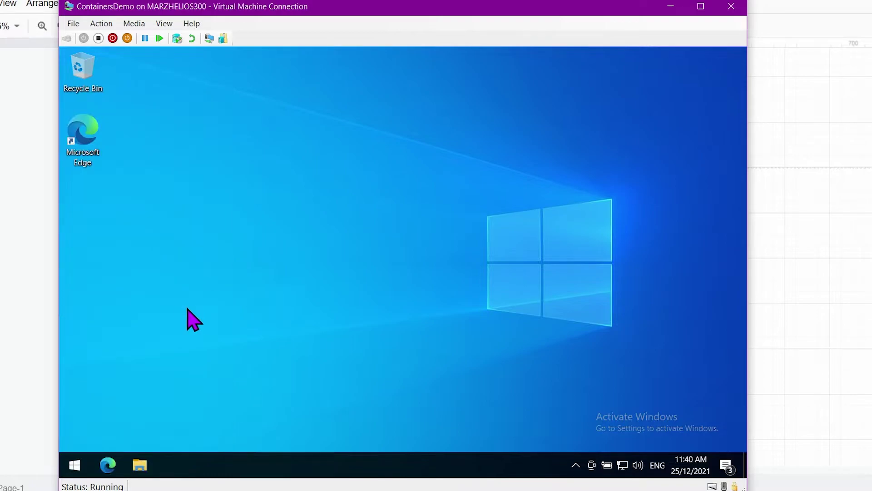
click(357, 342)
drag(339, 103, 363, 89)
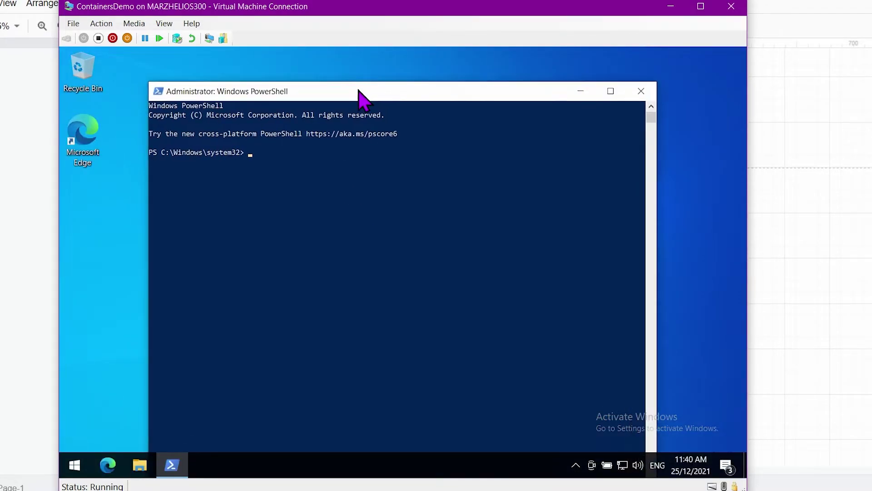
click(420, 199)
Run wsl -l -o to list the installable WSL distributions
key(Escape)
text(wsl -l -)
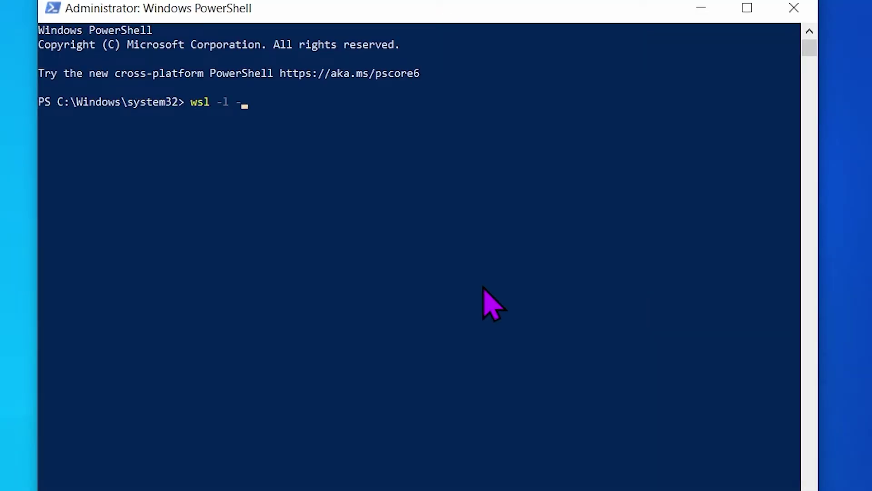
text(o)
key(Return)
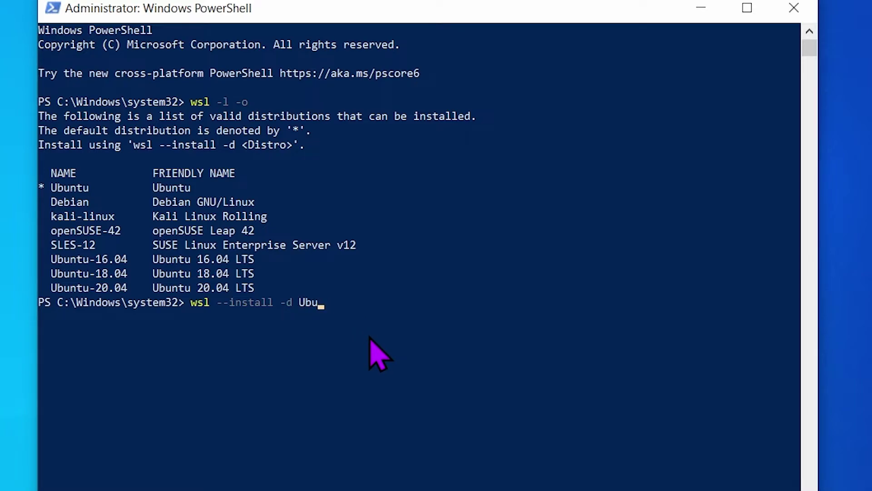
Finish the command as wsl --install -d Ubuntu-20.04 to start installing Ubuntu 20.04 LTS
text(-20)
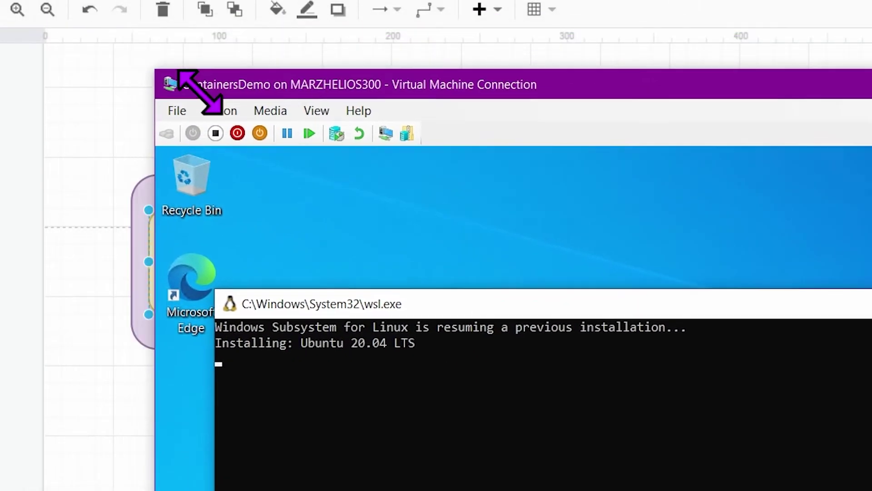
Reposition the VM window and the Ubuntu installer console while the installation finishes
drag(191, 81, 280, 117)
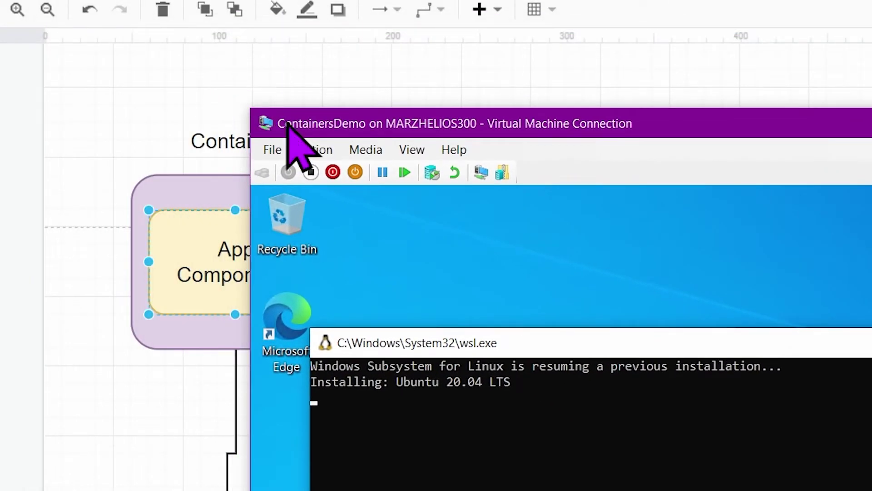
drag(513, 116, 403, 65)
drag(437, 88, 402, 7)
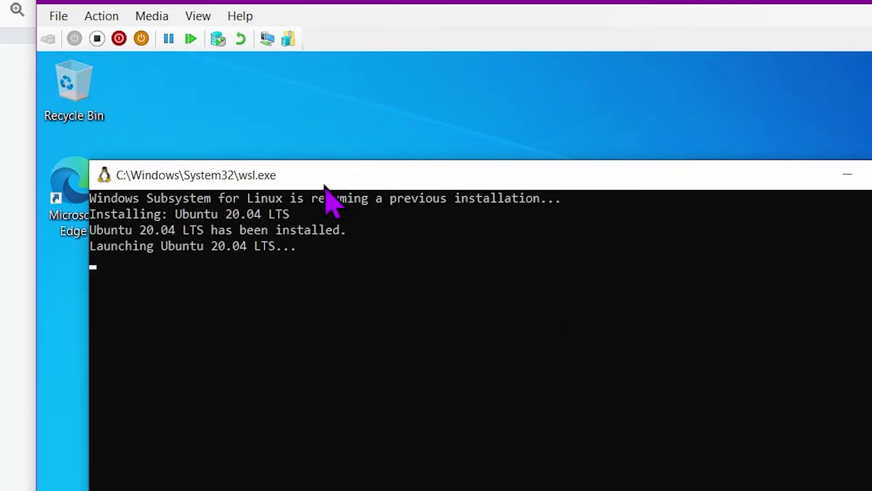
drag(323, 190, 333, 160)
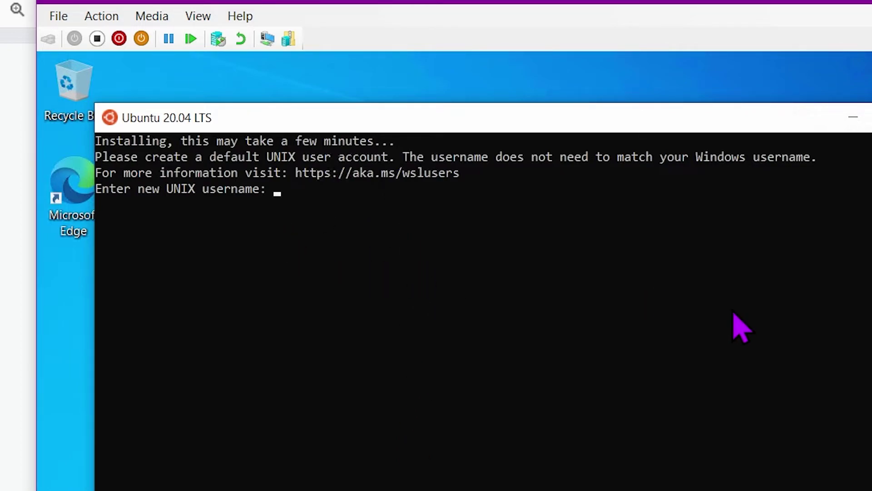
click(459, 290)
Create the default UNIX username and password, retrying with y after a password mismatch
text(sysadmin)
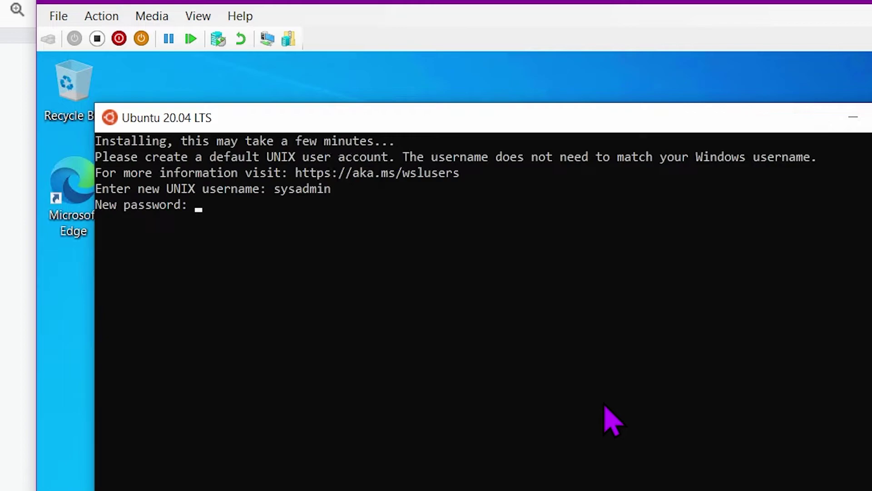
key(Return)
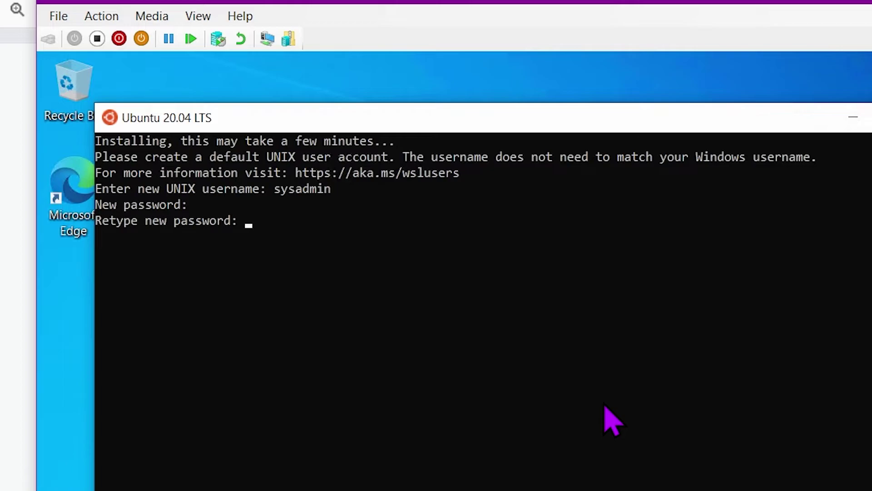
key(Return)
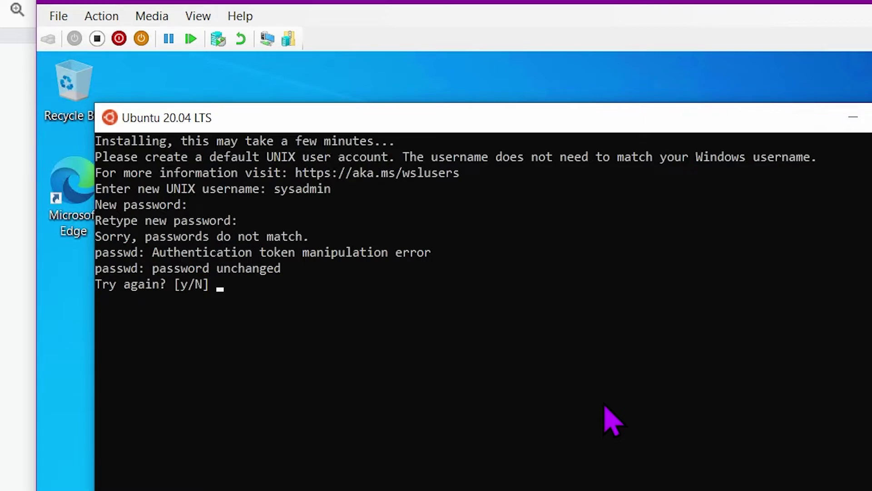
text(y)
key(Return)
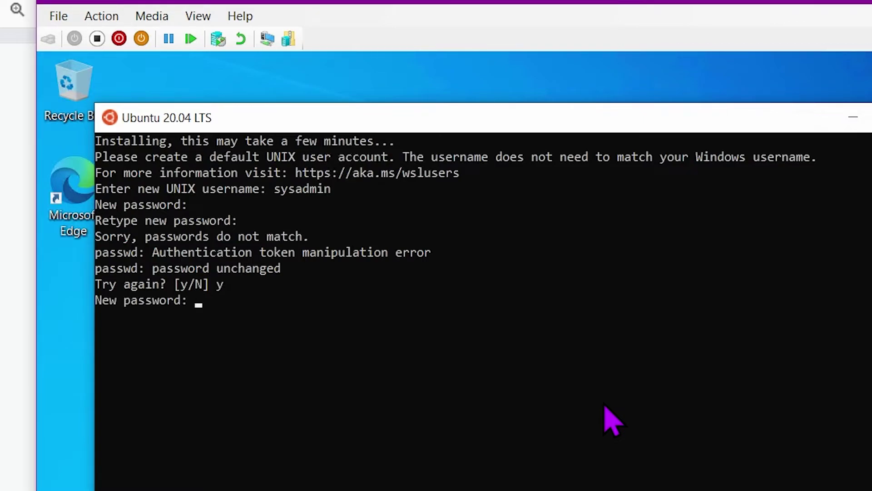
key(Return)
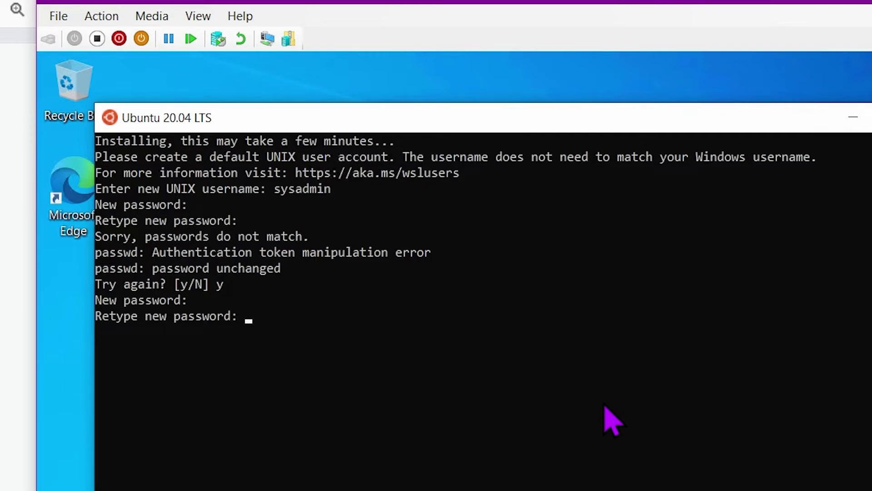
key(Return)
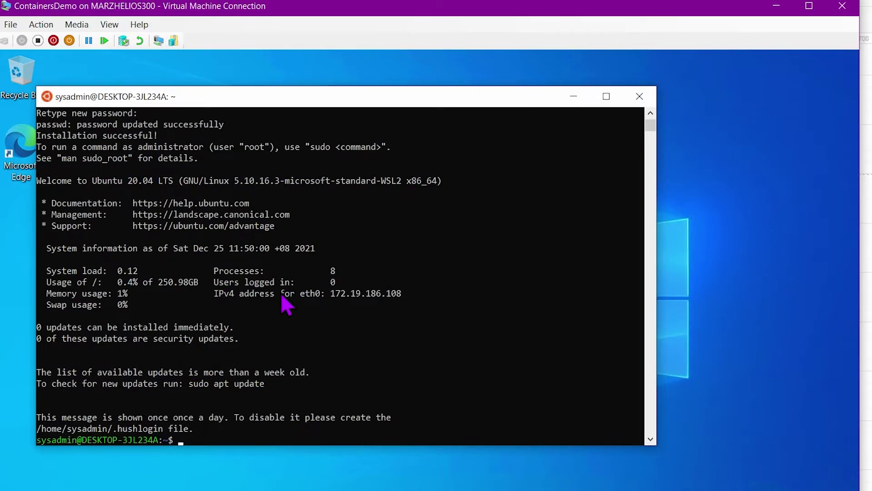
List the home directory with ls, then ls -la to reveal .bashrc, .profile and .landscape
scroll(275, 307, up, 4)
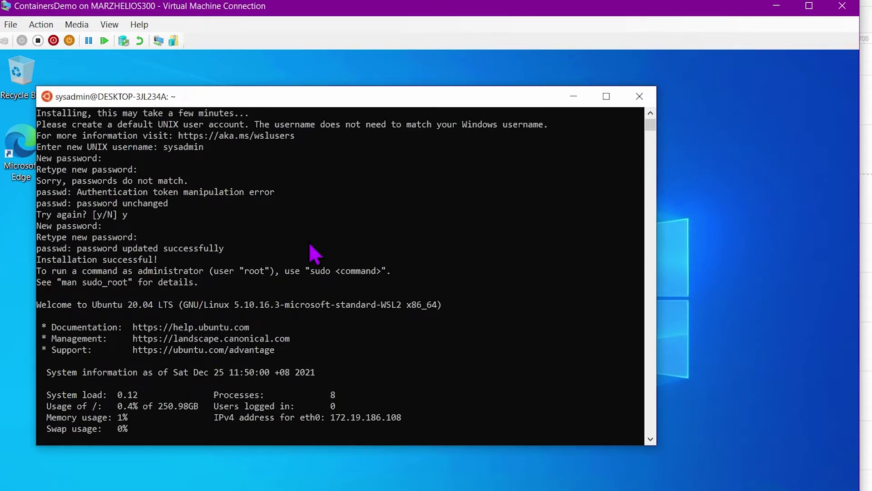
scroll(310, 245, down, 7)
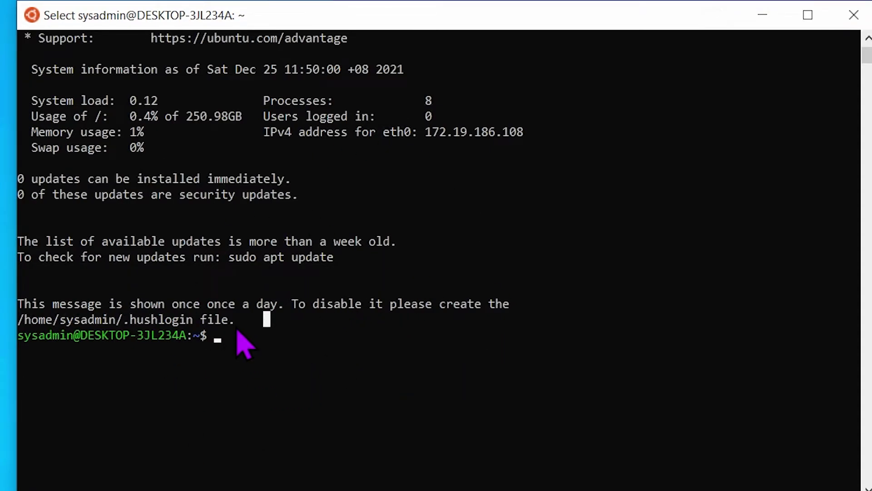
text(ls)
key(Return)
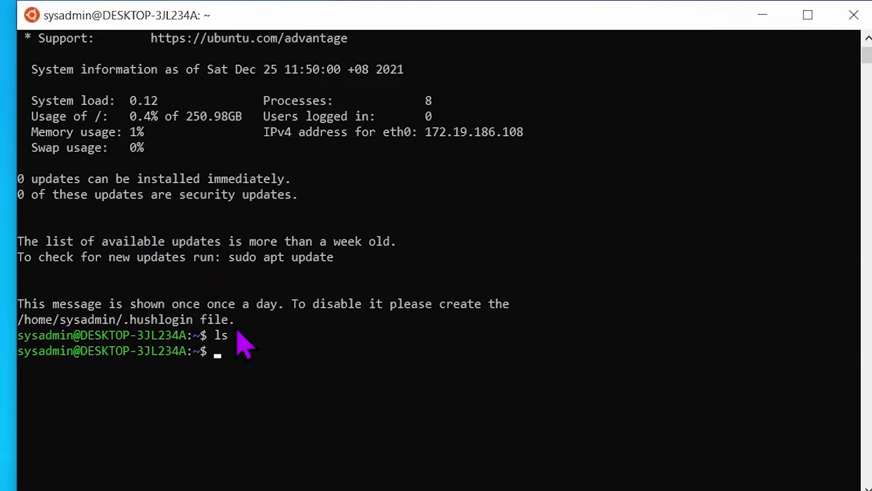
key(Return)
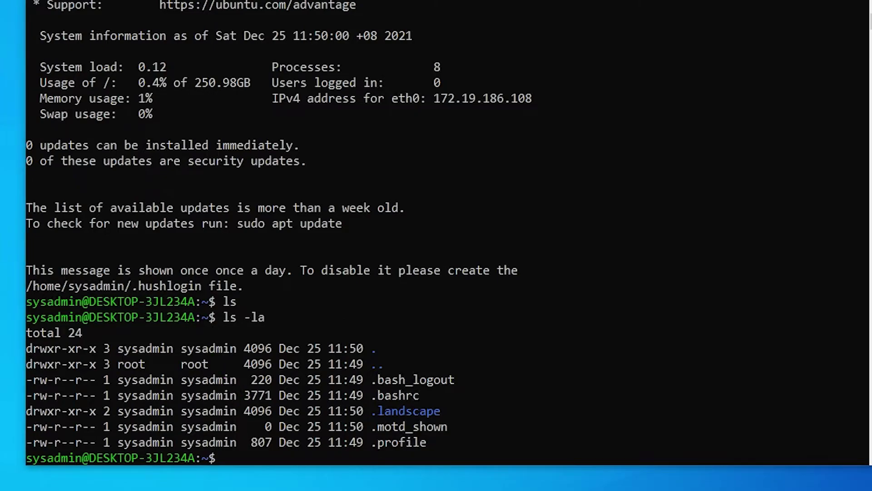
key(super+e)
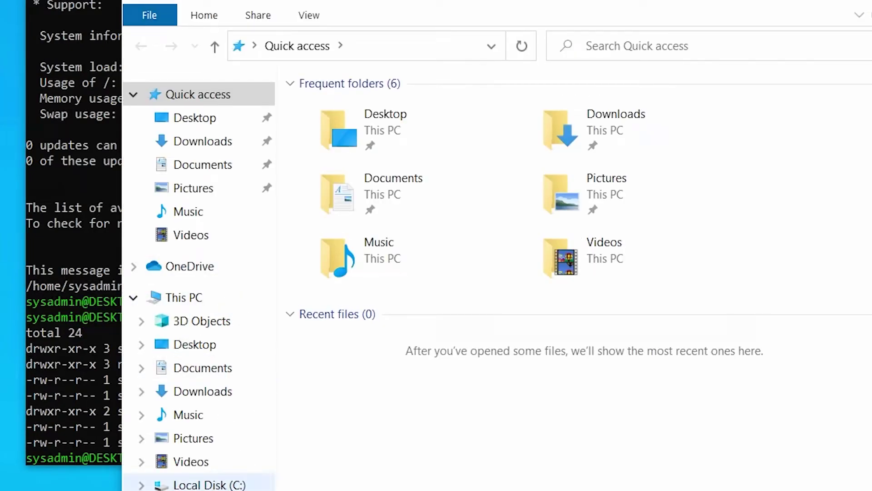
Show Local Disk (C:) in File Explorer and list /mnt and /mnt/c in the shell
click(209, 485)
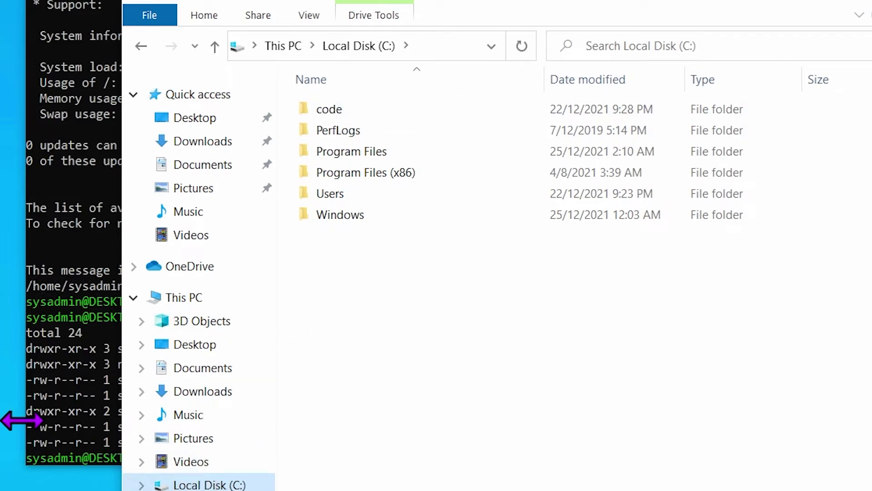
click(77, 418)
text(cd )
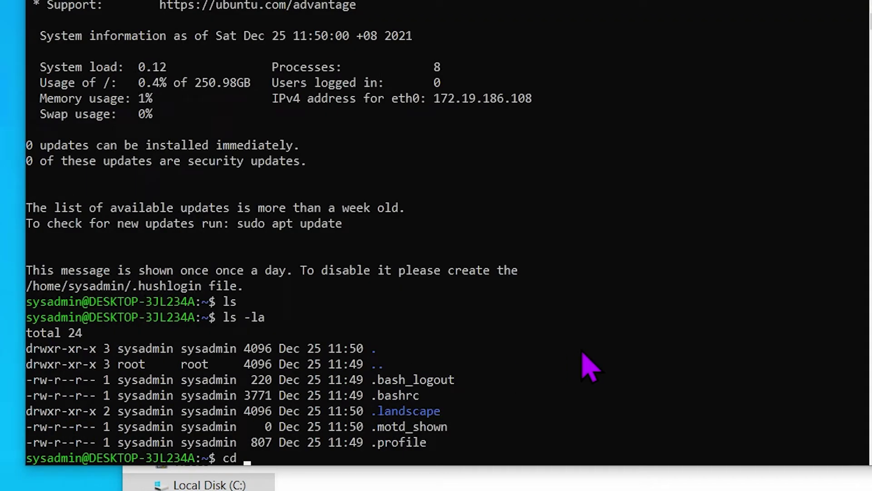
text(/mnt)
key(Return)
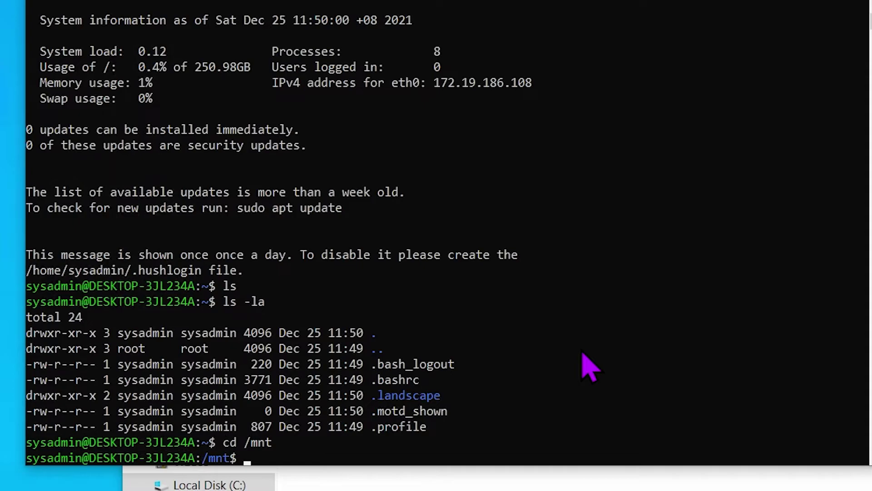
text(ls)
key(Return)
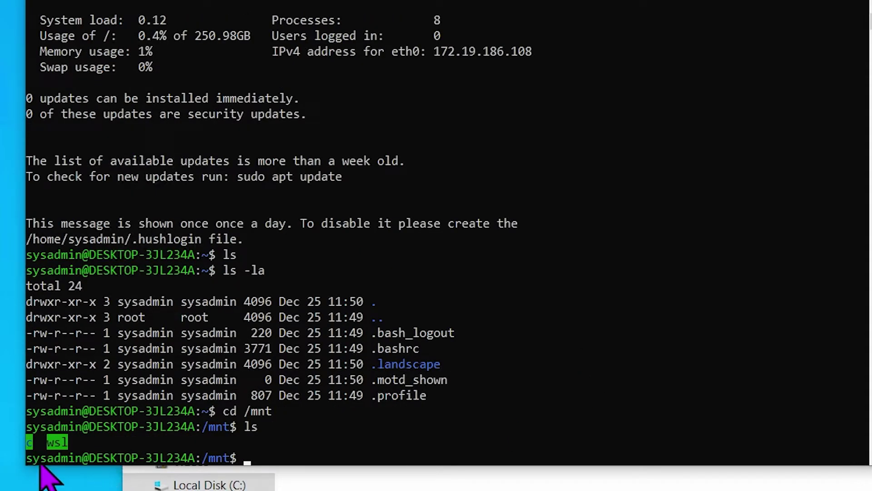
text(cd)
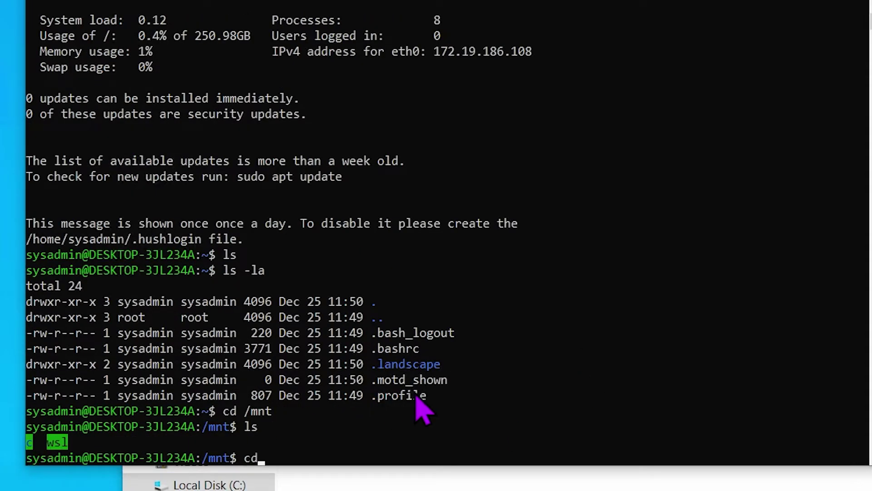
text( c)
key(Return)
text(ls)
key(Return)
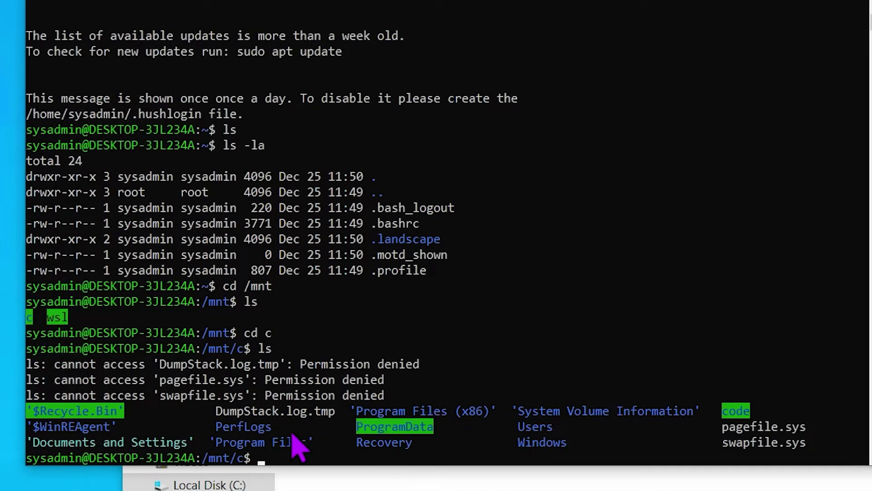
Compare the /mnt/c listing against the Local Disk (C:) folders in File Explorer
click(393, 486)
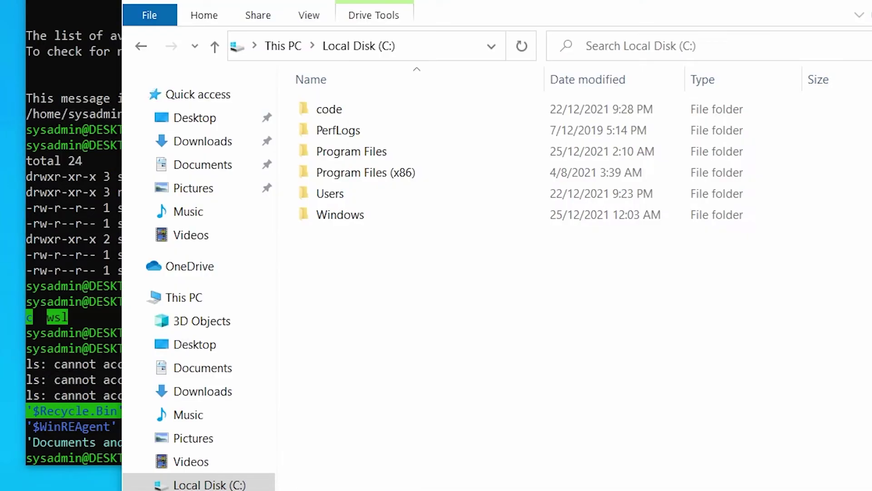
click(64, 464)
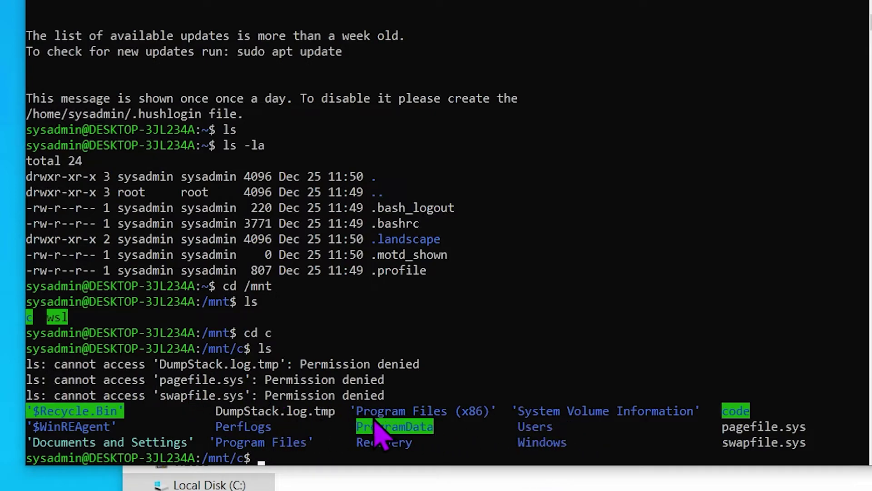
click(493, 484)
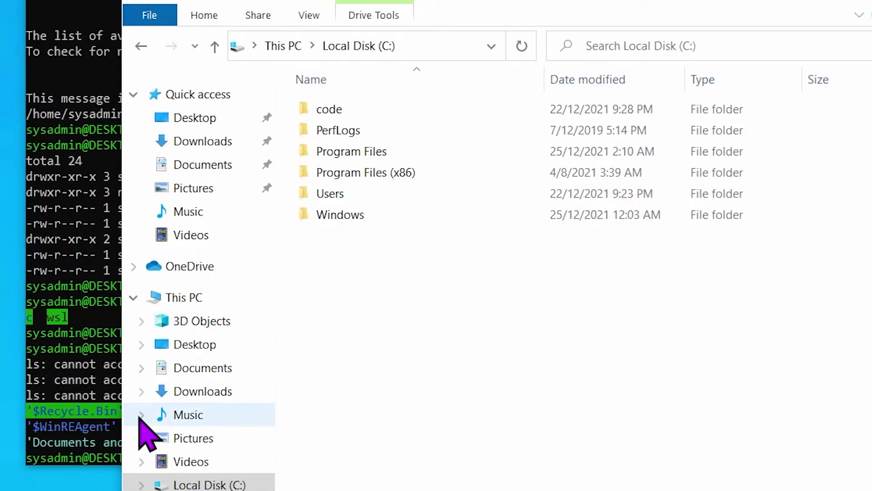
click(81, 441)
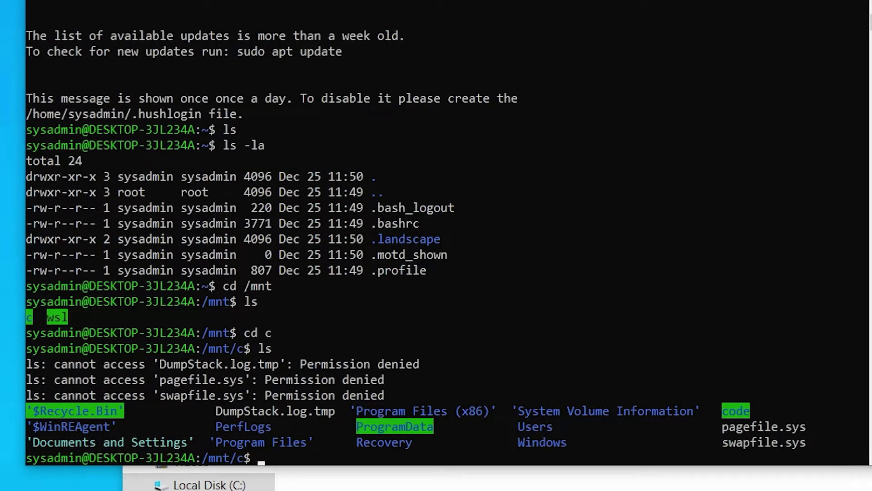
click(200, 483)
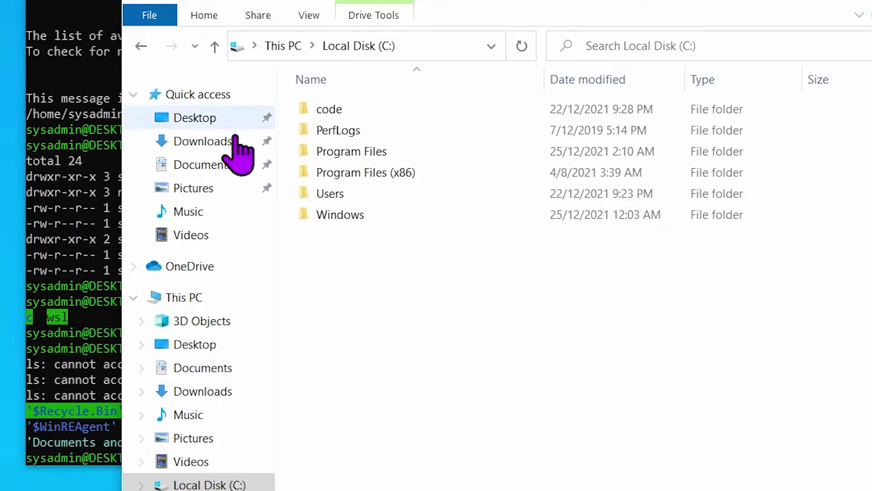
click(69, 357)
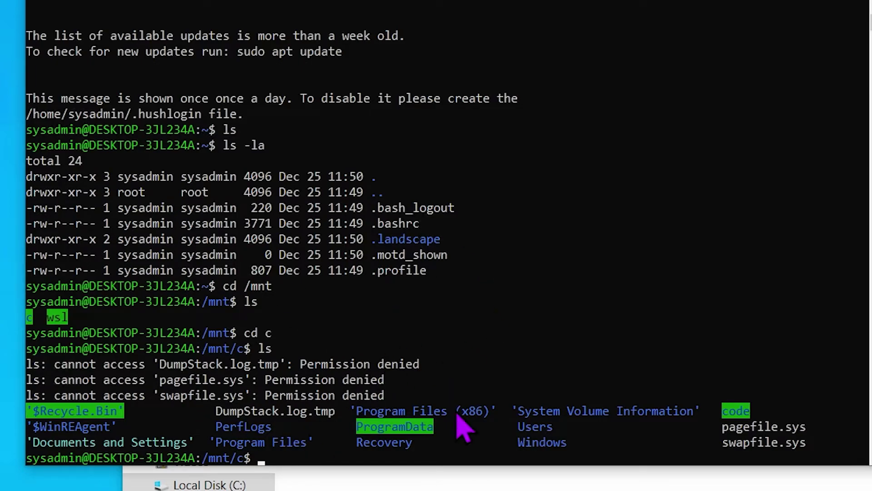
key(alt+Tab)
Browse File Explorer to \\wsl$ and open the Ubuntu-20.04 filesystem
click(444, 46)
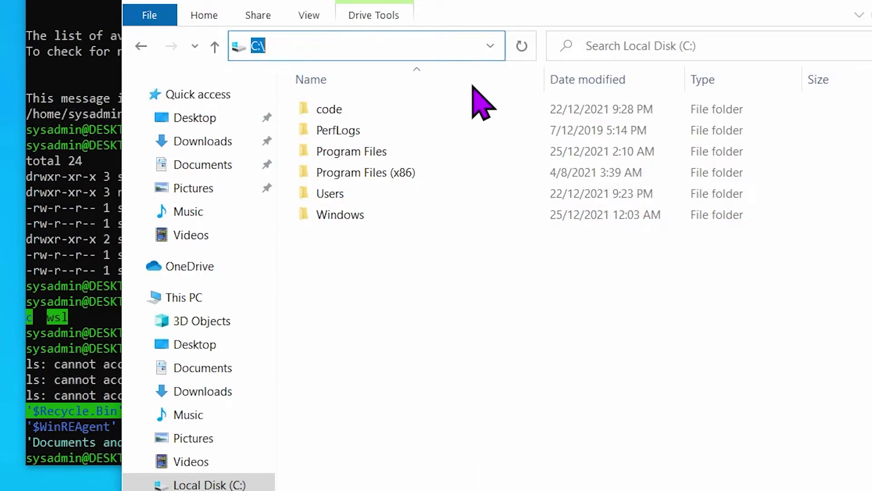
text(\\wsl$)
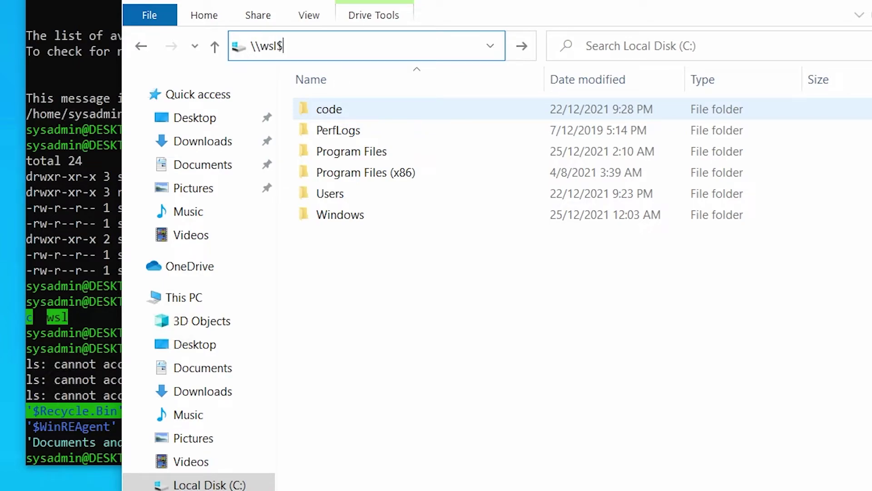
key(Return)
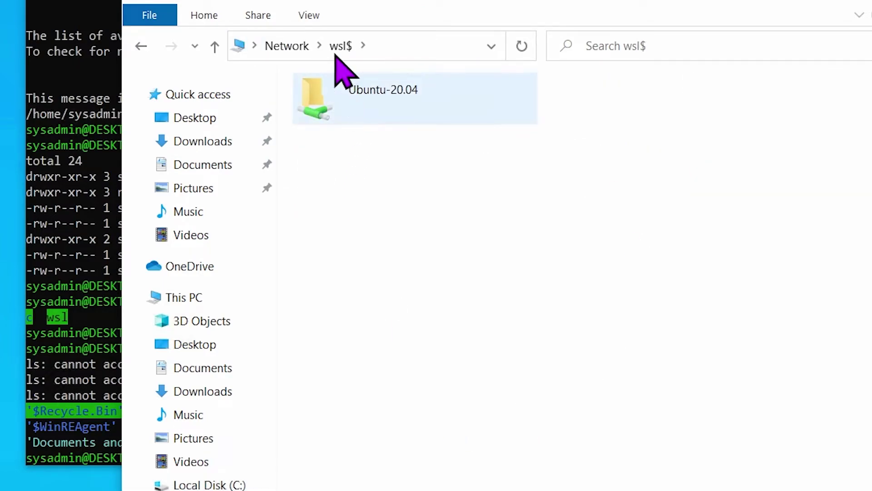
double_click(397, 109)
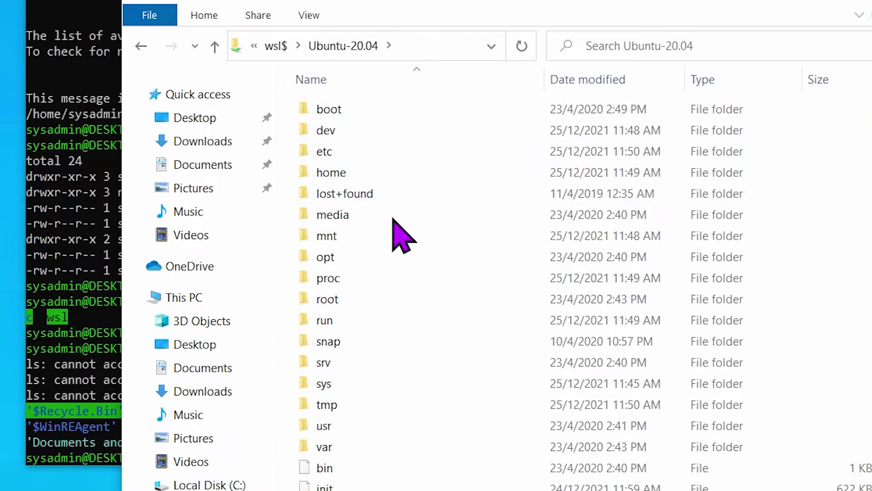
Return the Ubuntu shell to the home directory with cd ~
click(60, 431)
text(cd )
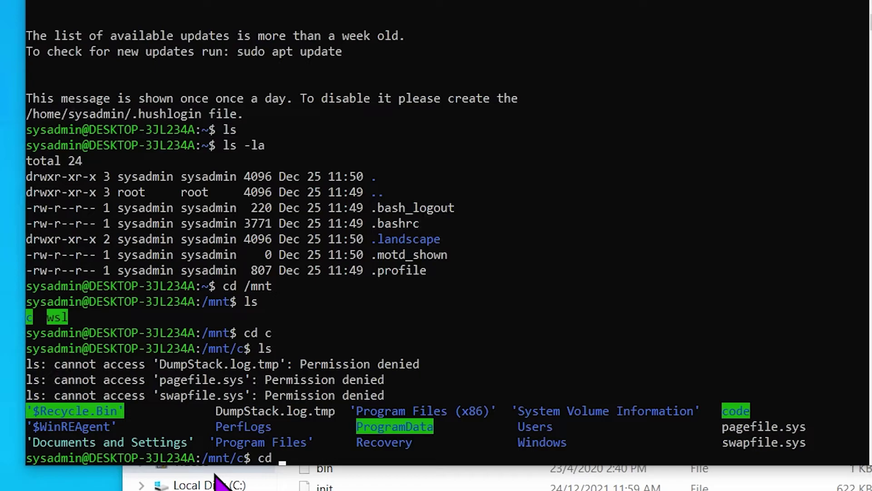
text(~)
key(Return)
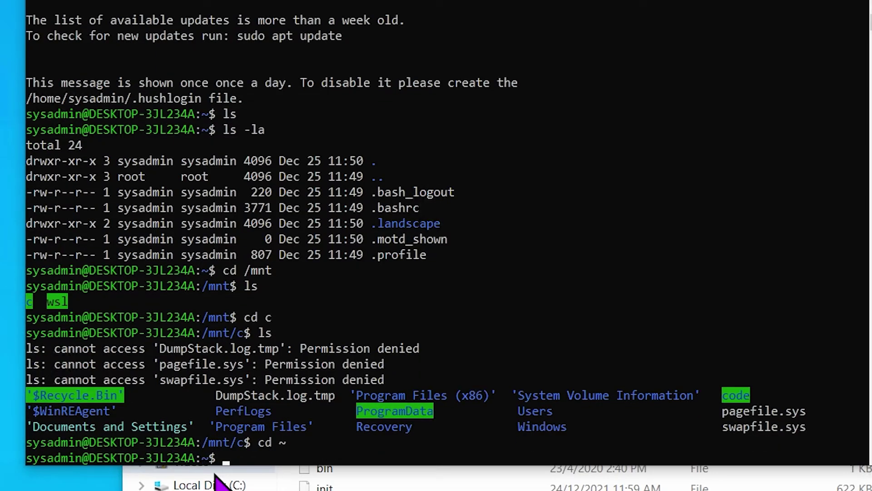
In File Explorer, look into usr, then open home > sysadmin
key(alt+Tab)
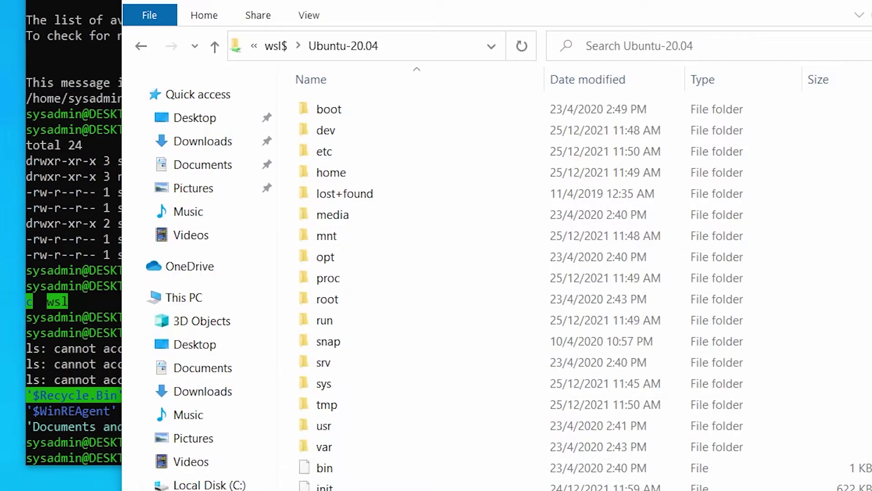
double_click(358, 427)
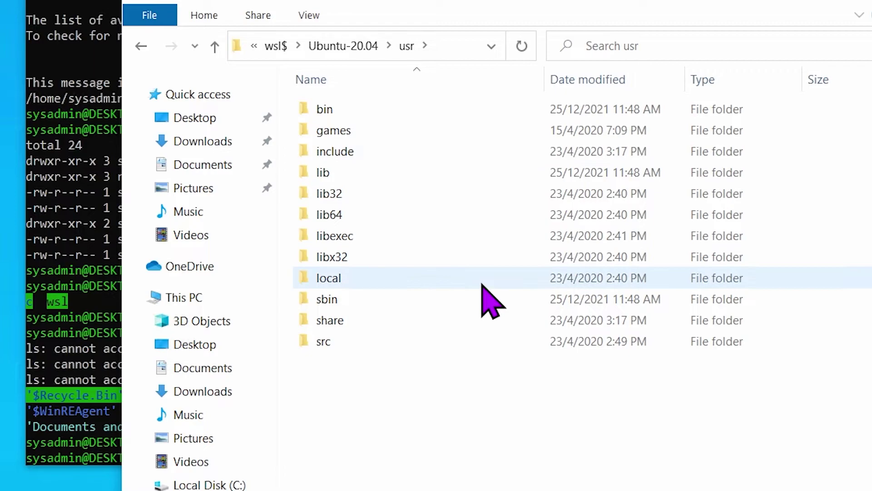
click(357, 46)
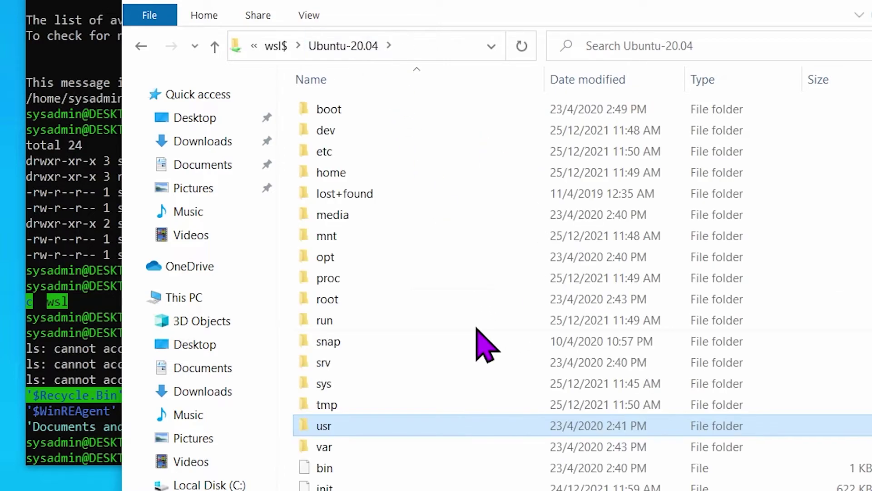
double_click(412, 173)
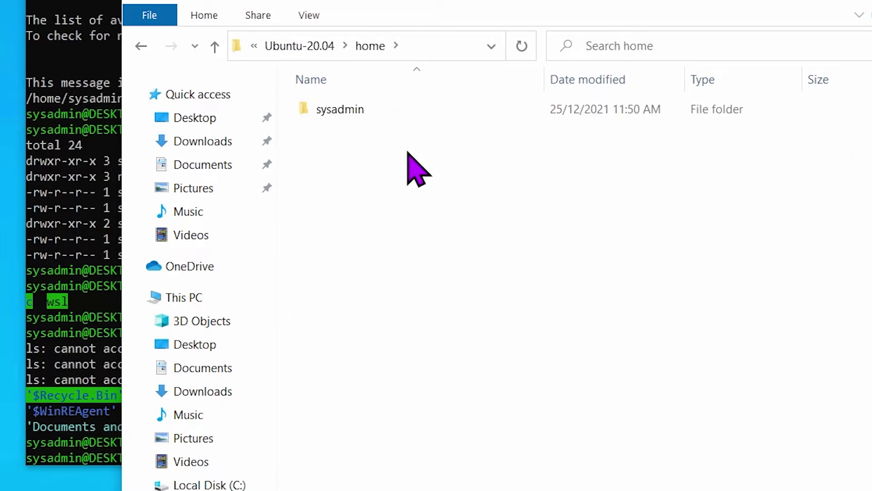
double_click(389, 112)
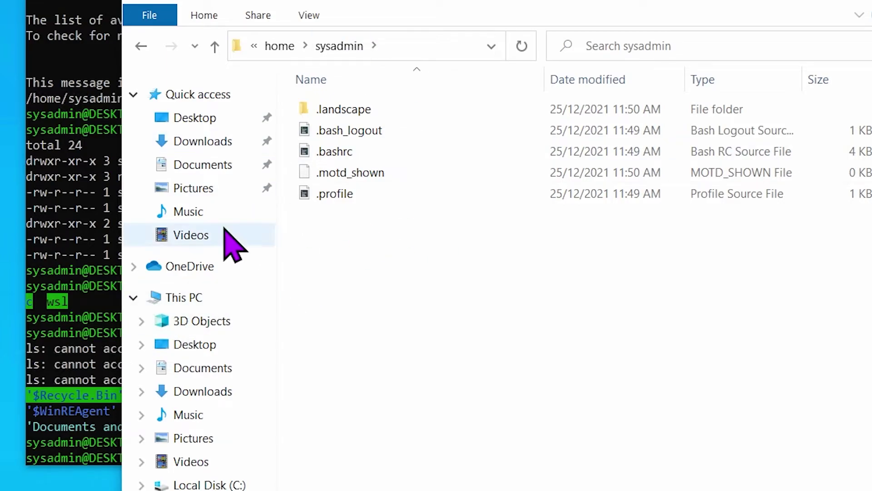
click(62, 316)
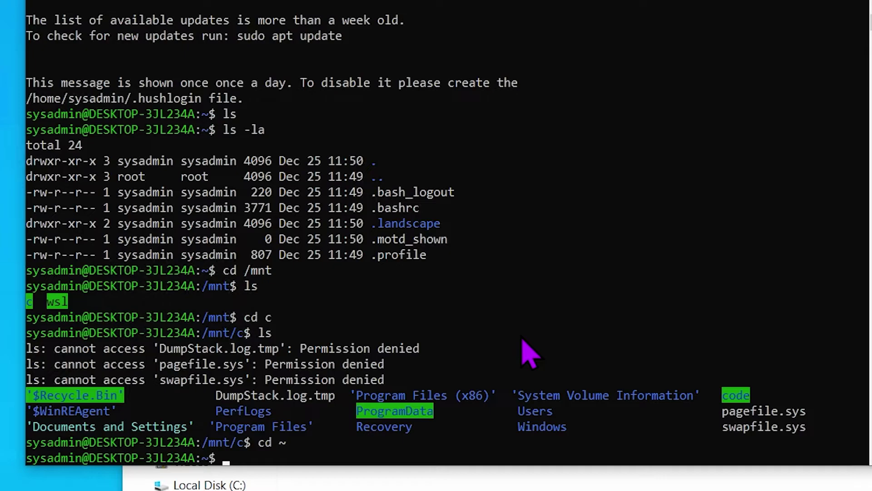
Run ls -la in the home directory and compare with the sysadmin folder's dotfiles
text(ls -la)
key(Return)
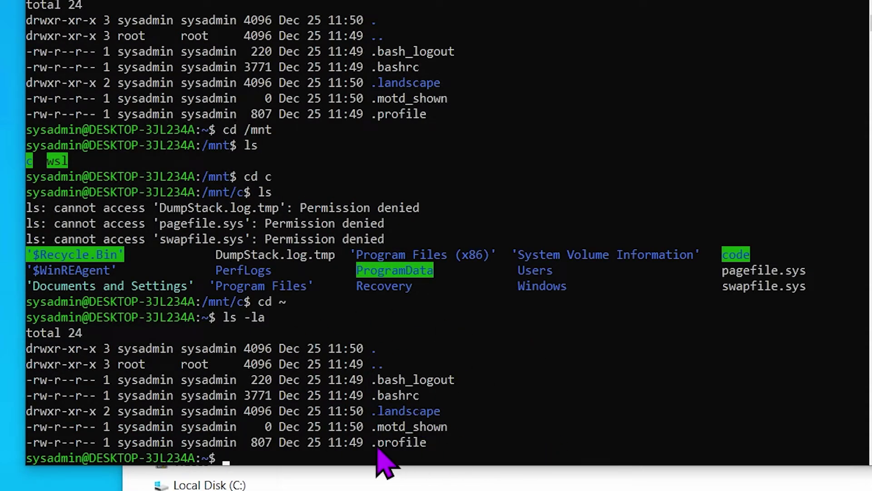
key(alt+Tab)
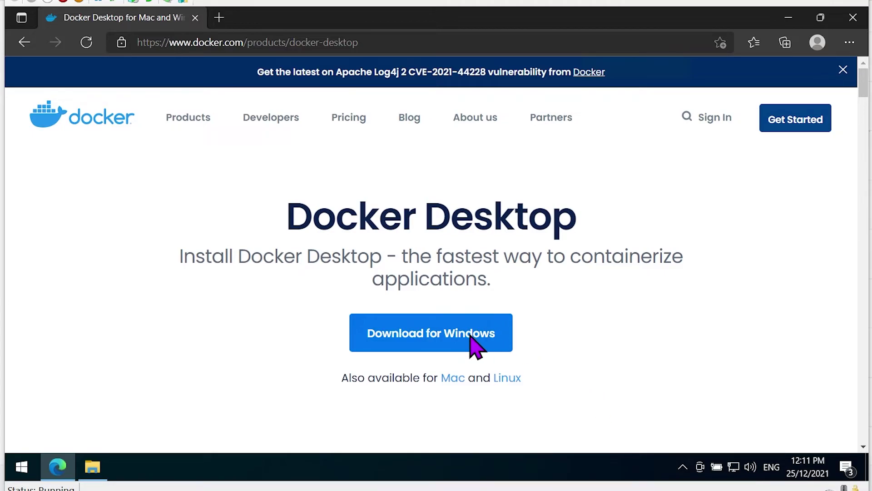
Open the Downloads folder showing the Docker Desktop Installer (506,851 KB)
click(88, 475)
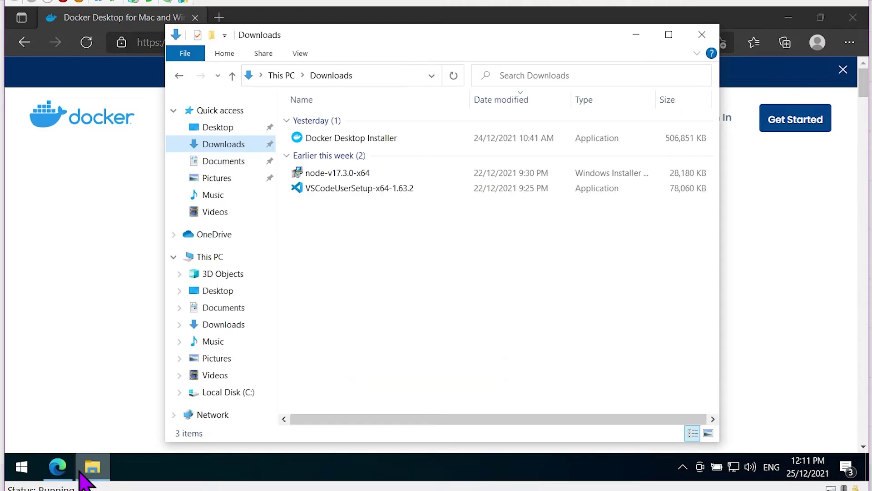
Launch Docker Desktop Installer 4.3.2, leaving WSL 2 components and desktop shortcut ticked
double_click(362, 138)
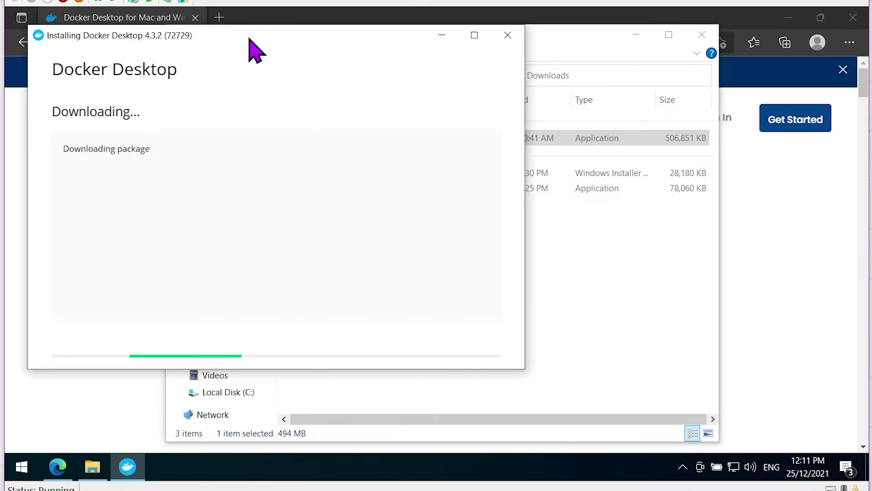
drag(242, 38, 342, 44)
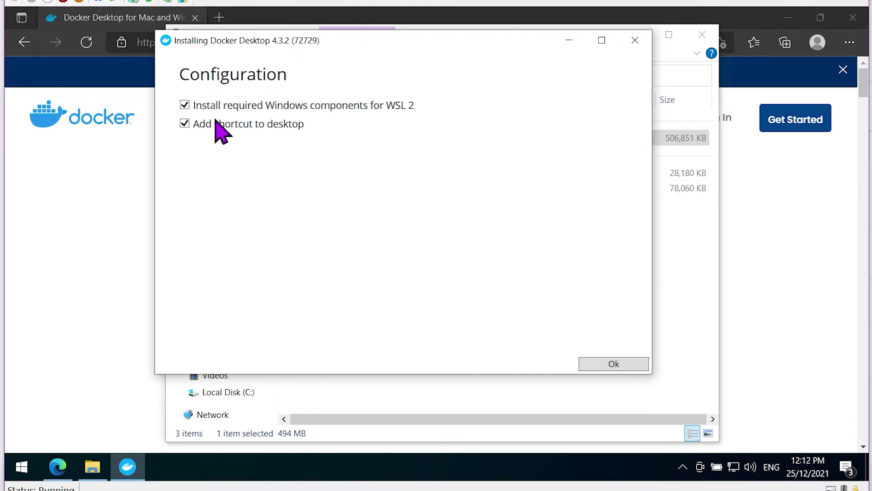
Install Docker Desktop 4.3.2, then close the installer and log out of Windows
click(614, 366)
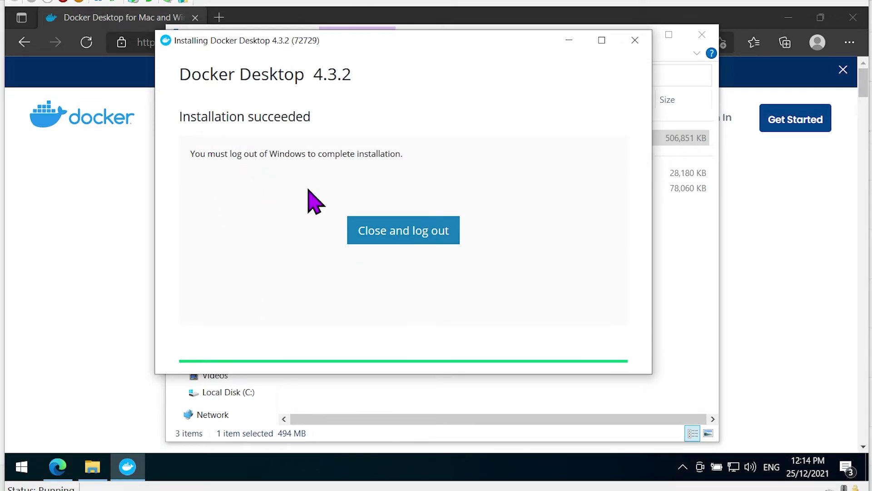
click(424, 237)
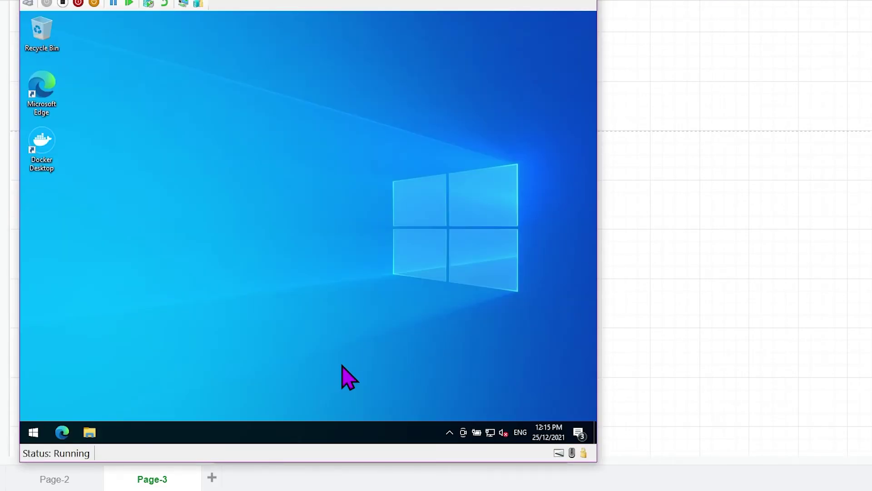
Launch Docker Desktop from the hidden tray icons and accept the updated service agreement
click(455, 438)
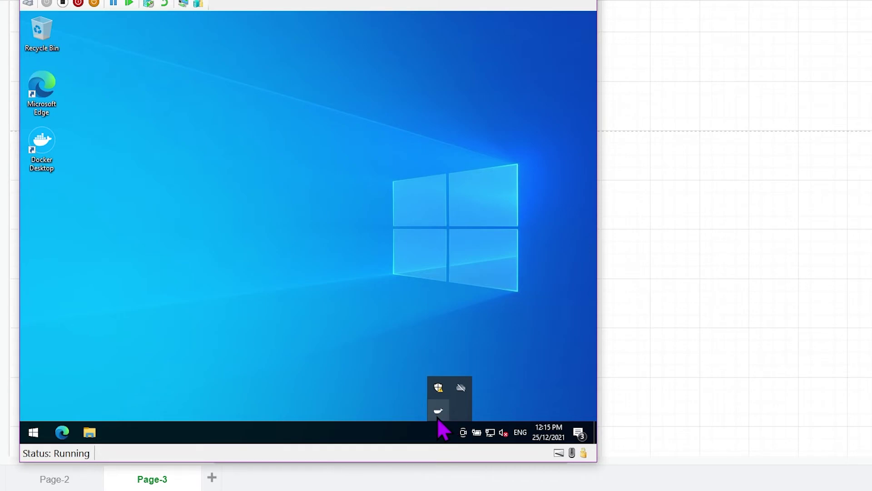
click(437, 414)
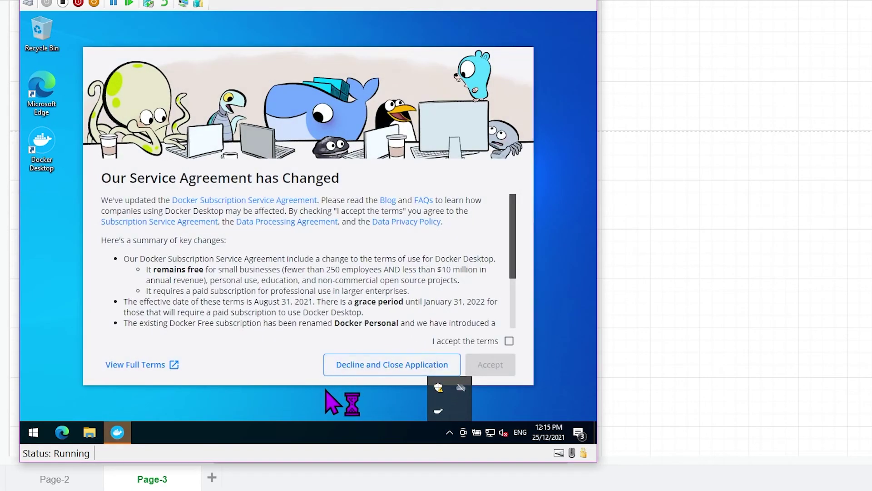
click(510, 341)
scroll(498, 280, down, 3)
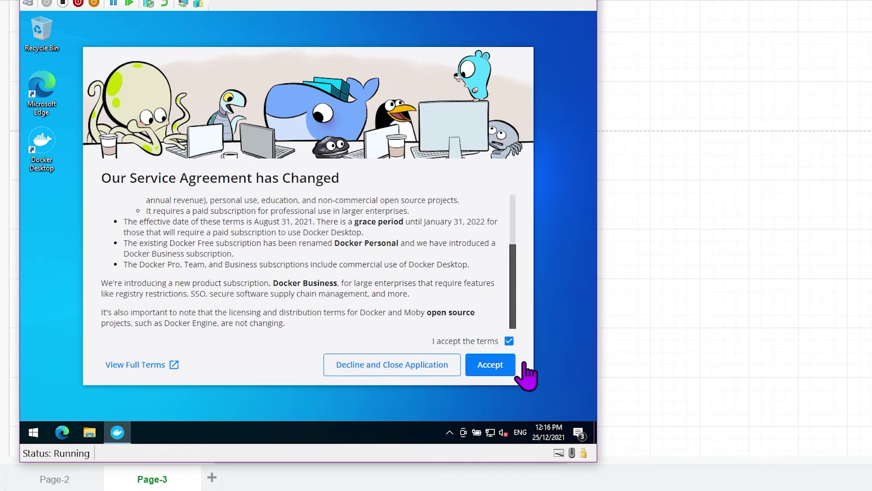
click(494, 374)
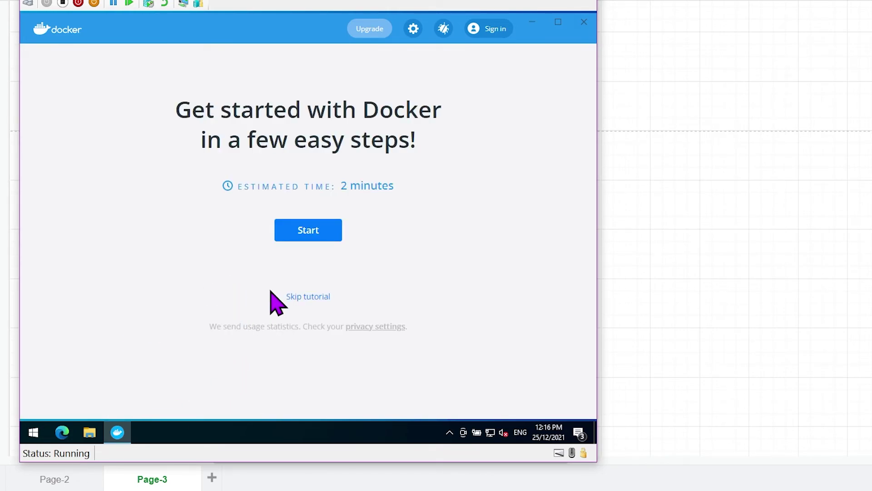
Skip the Docker tutorial and open a WSL Ubuntu shell in the home directory
click(309, 298)
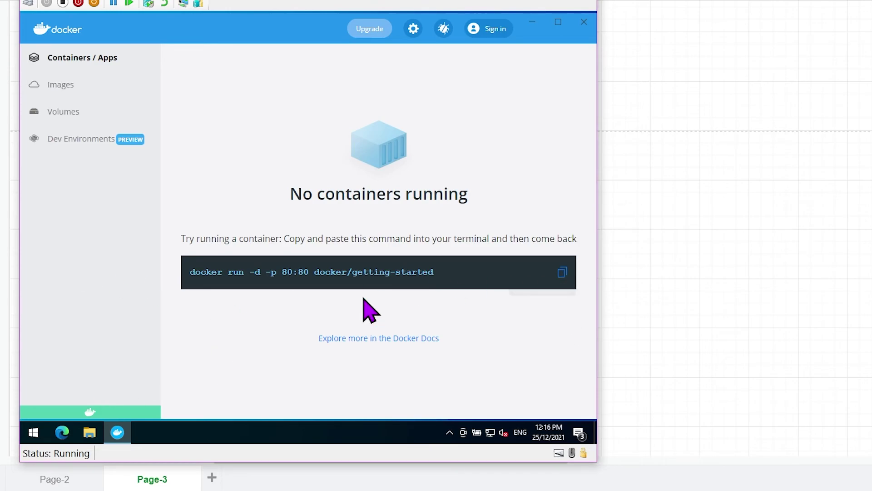
click(30, 435)
click(26, 434)
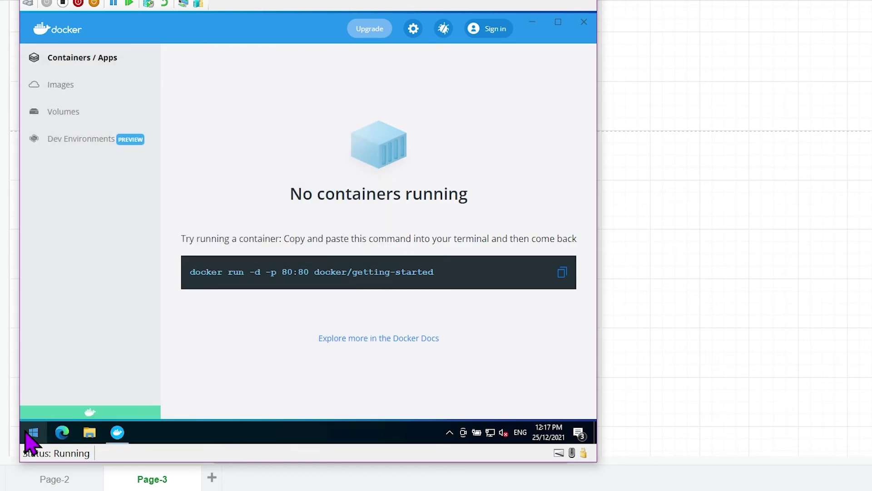
key(super+r)
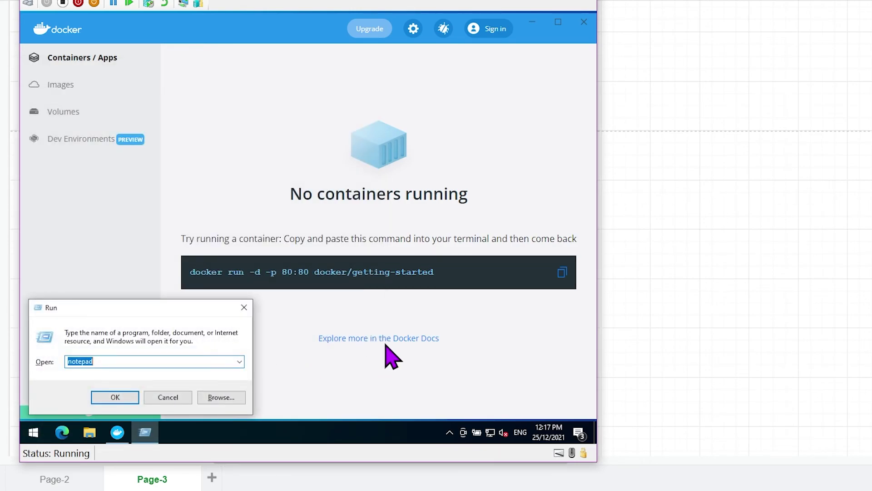
text(wsl)
key(Return)
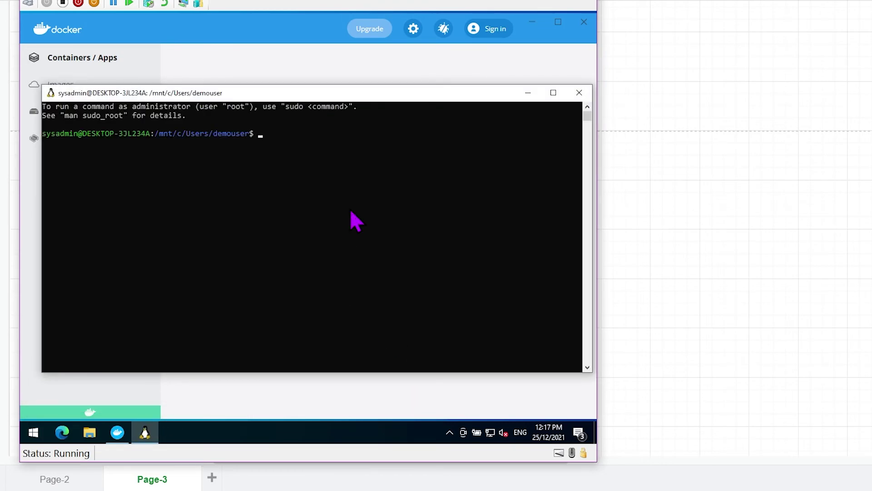
drag(324, 93, 348, 149)
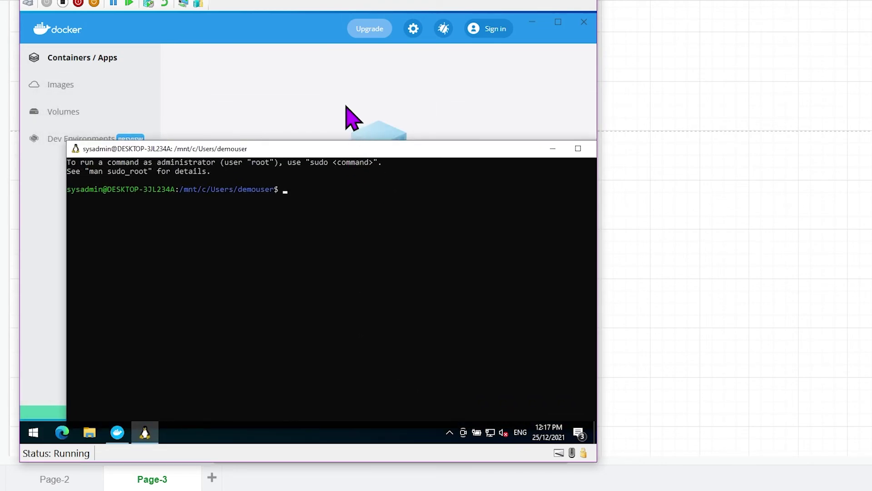
text(cd)
text(~)
key(Return)
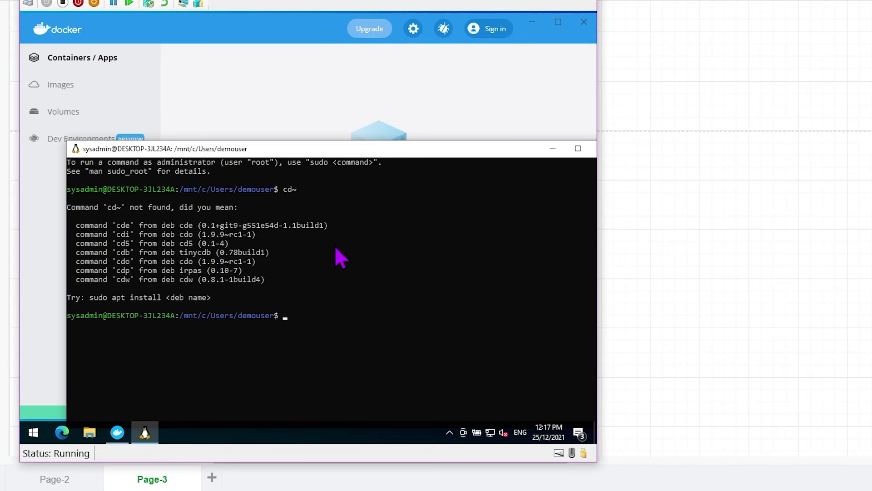
text(cd ~)
key(Return)
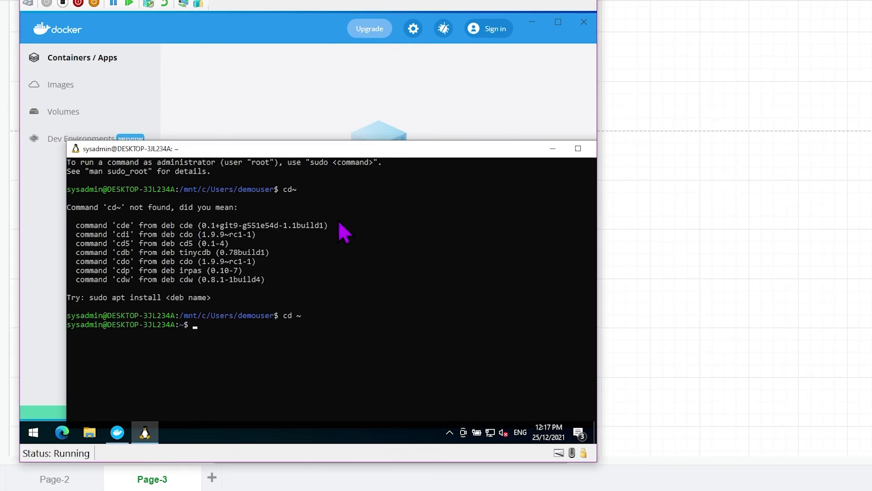
Run 'docker run -d -p 80:80 docker/getting-started' in WSL and allow Docker through the firewall
click(446, 127)
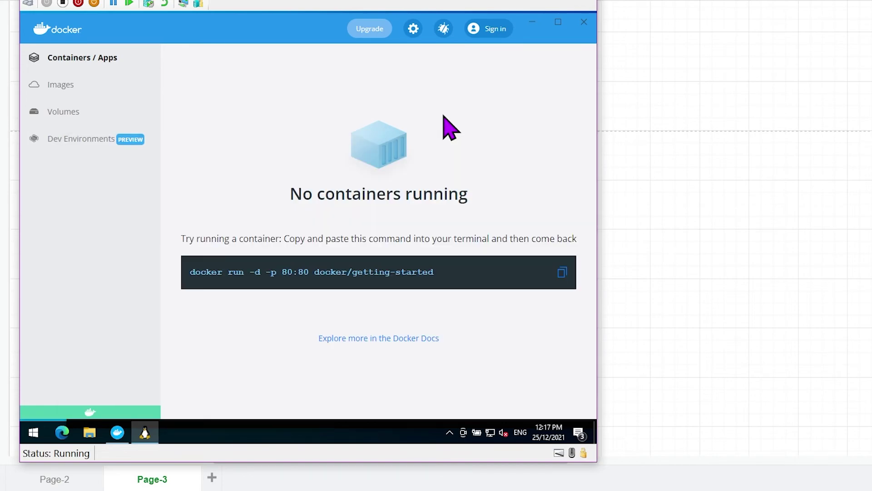
click(562, 275)
key(alt+Tab)
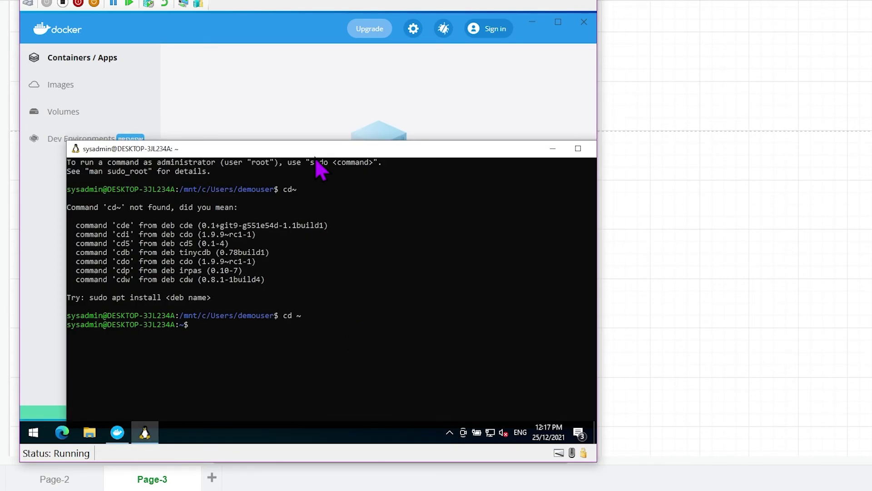
drag(312, 153, 306, 108)
right_click(371, 295)
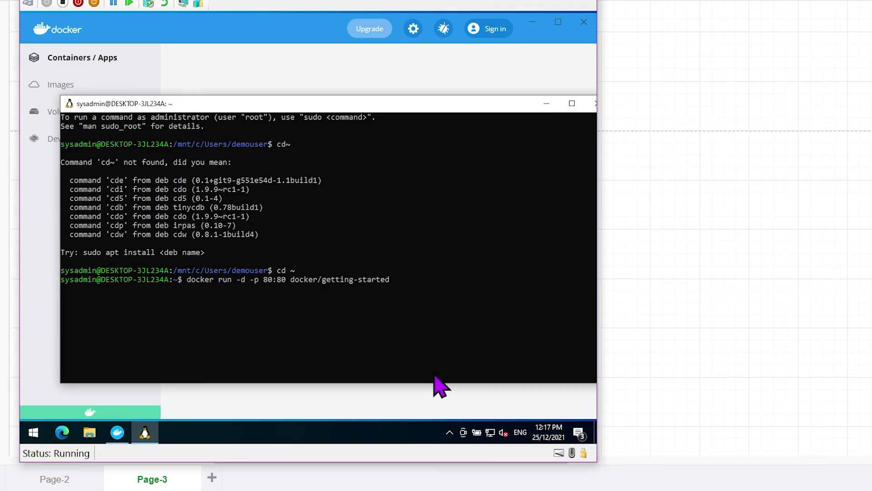
key(Return)
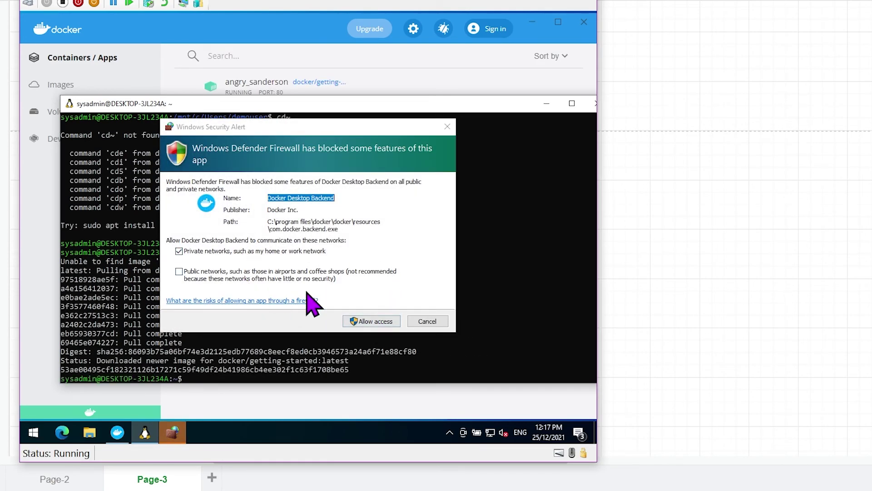
click(387, 324)
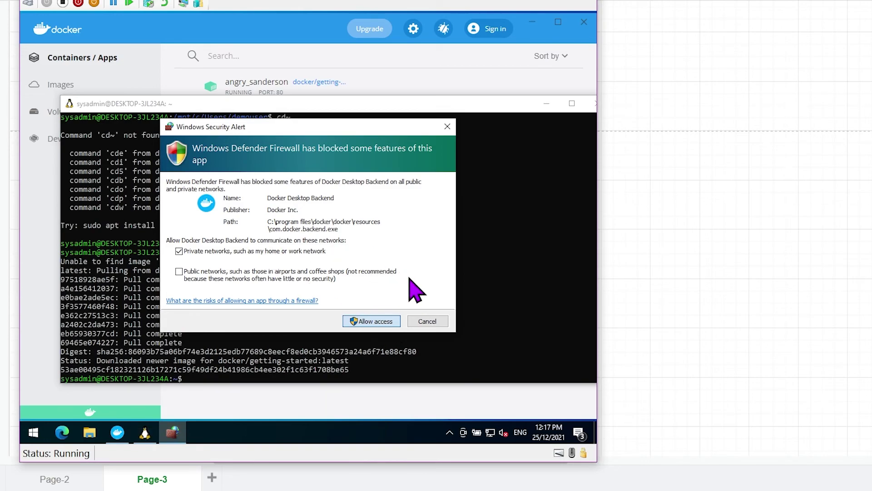
click(372, 321)
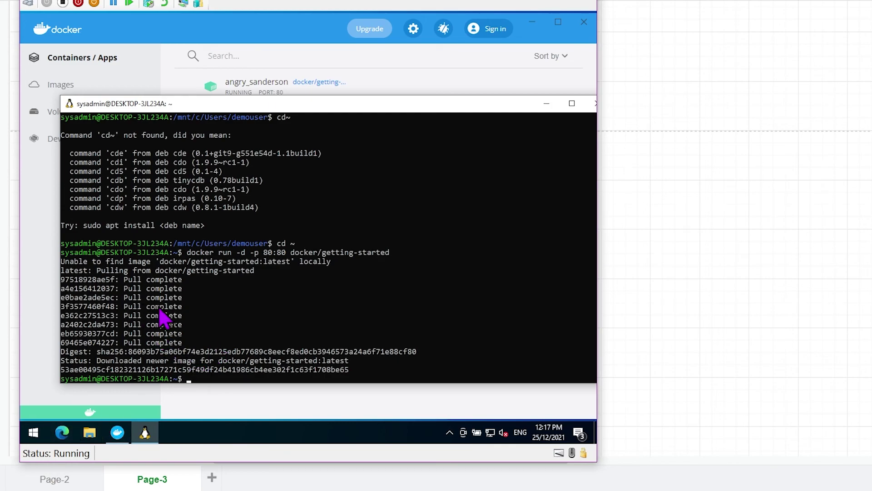
Confirm angry_sanderson from docker/getting-started runs on port 80 in Docker Desktop, then launch Edge
click(209, 403)
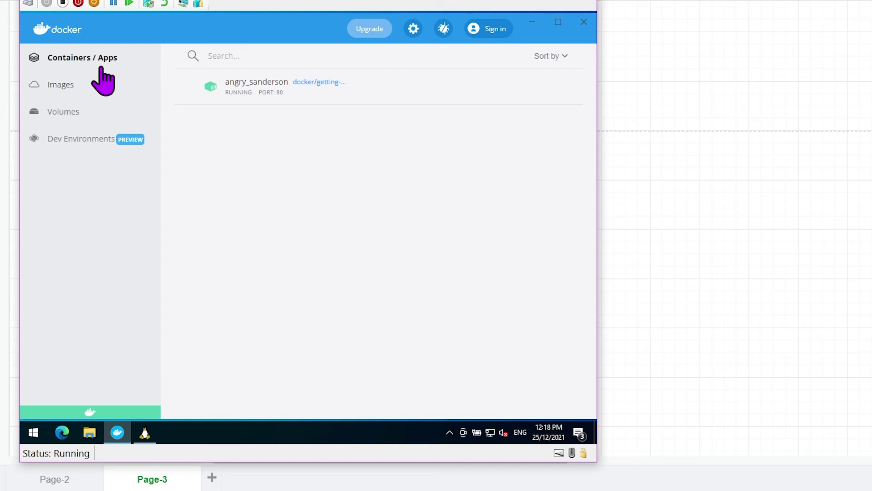
mouse_move(257, 102)
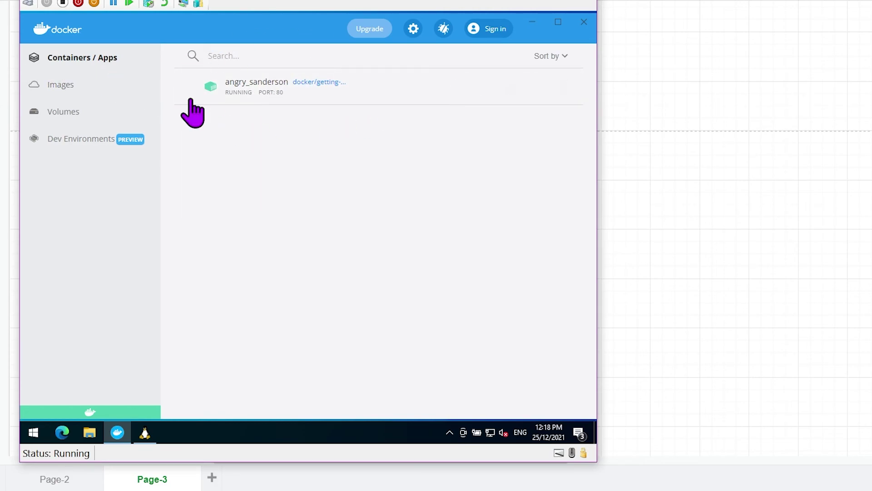
click(63, 433)
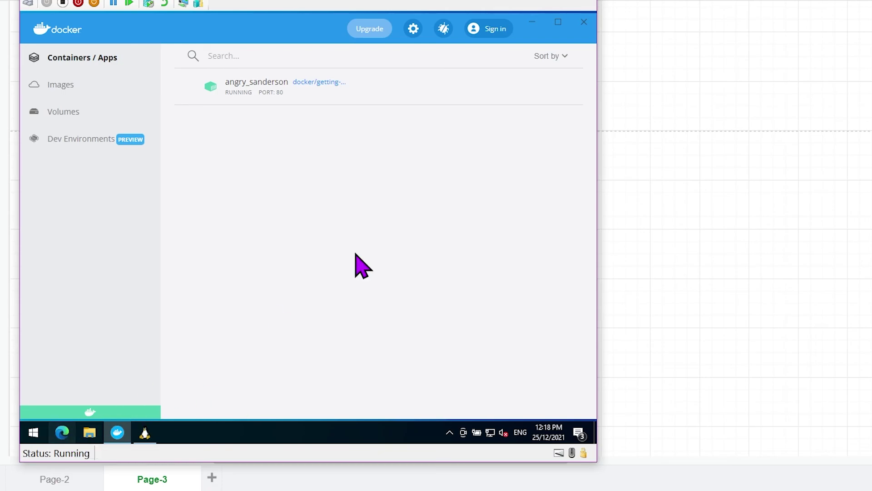
text(http:)
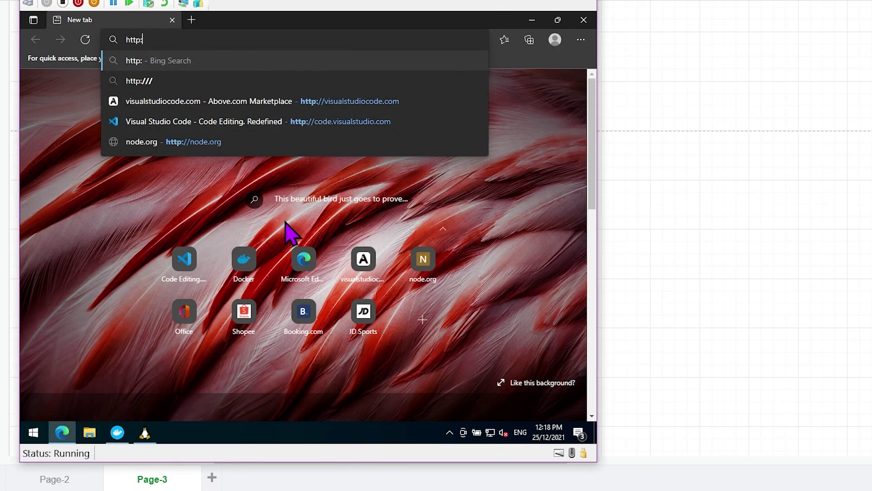
key(BackSpace)
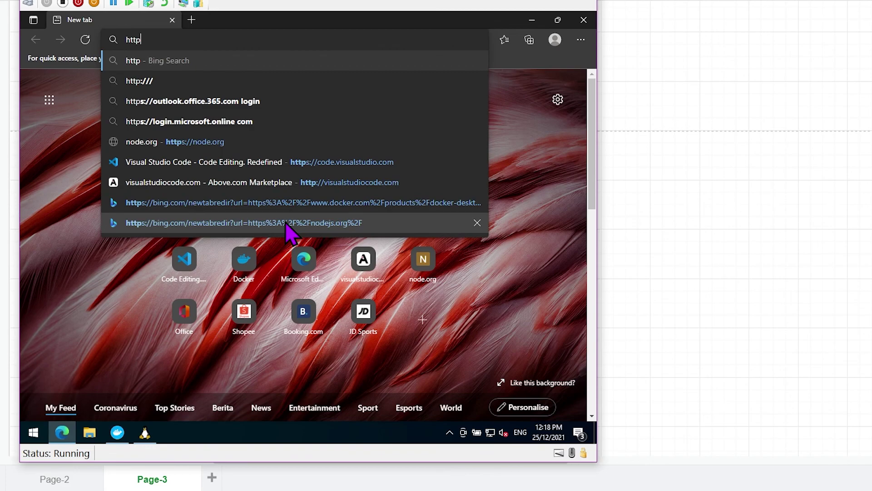
text(://localhos)
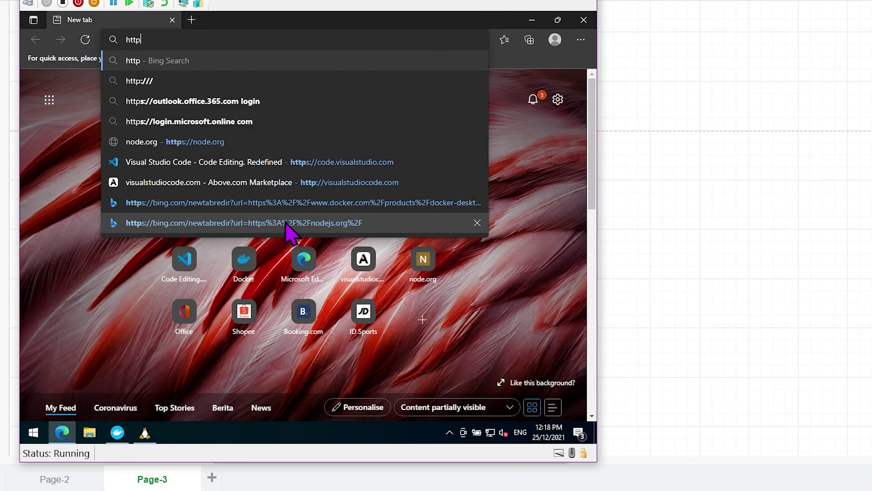
text(t)
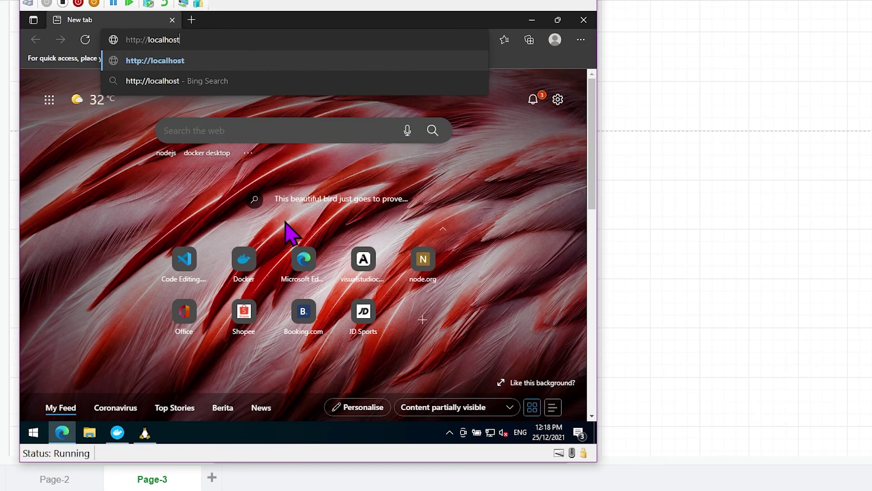
key(Return)
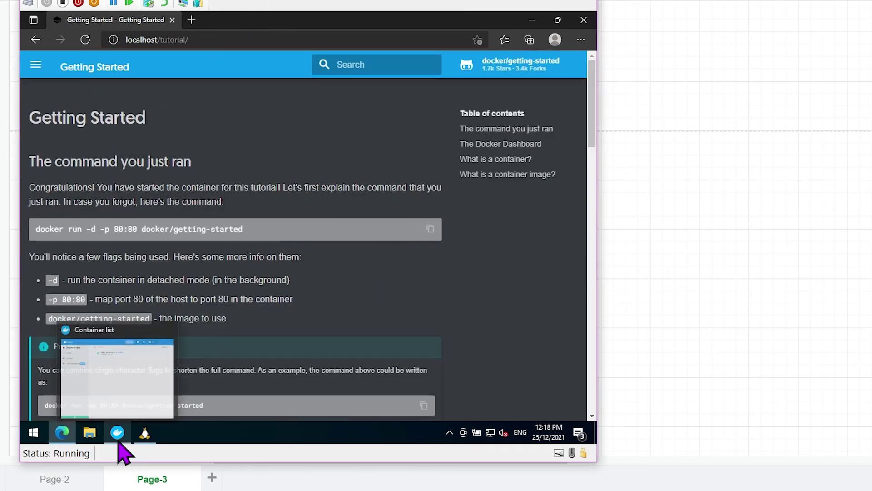
mouse_move(155, 441)
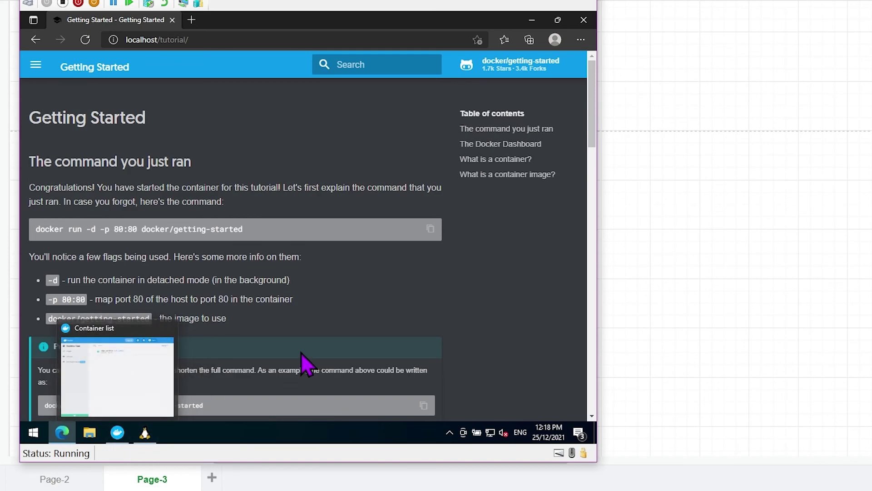
scroll(331, 277, down, 2)
scroll(335, 273, up, 2)
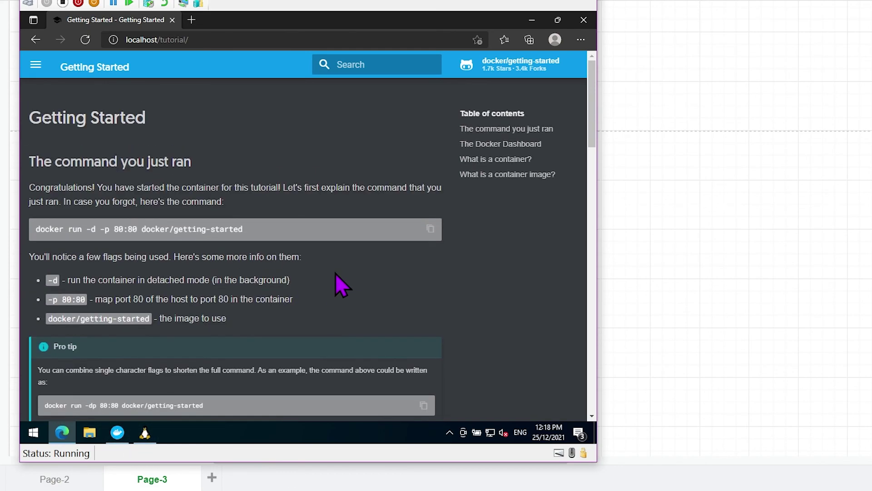